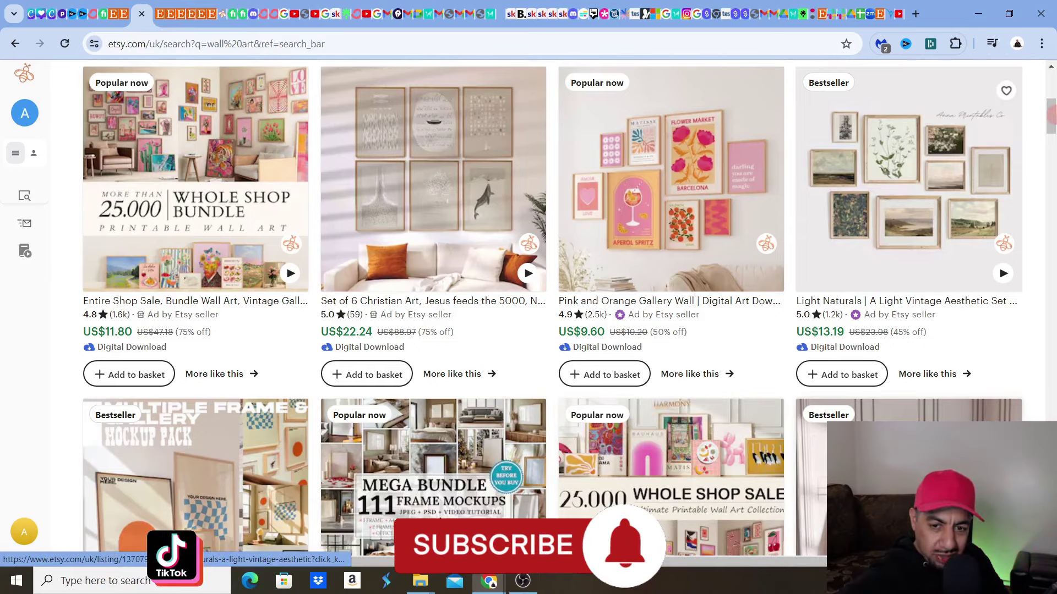
Check the Sort by options, keeping Relevancy, then bring up 'wall art' search suggestions.
{"action": "left_click_drag", "start_coordinate": [1051, 113], "coordinate": [1052, 94]}
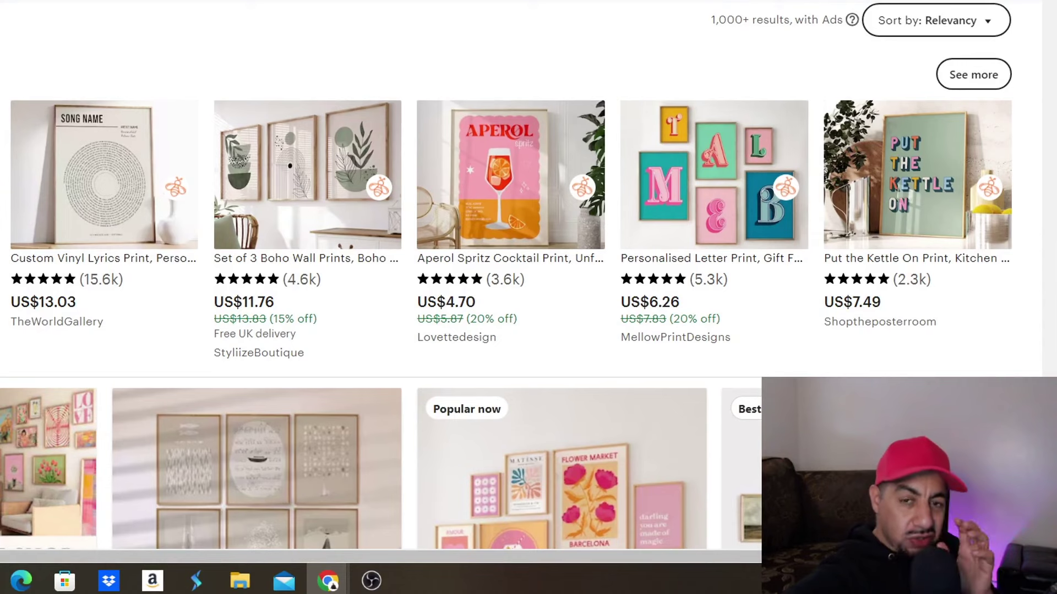
{"action": "scroll", "coordinate": [513, 276], "scroll_direction": "down", "scroll_amount": 1}
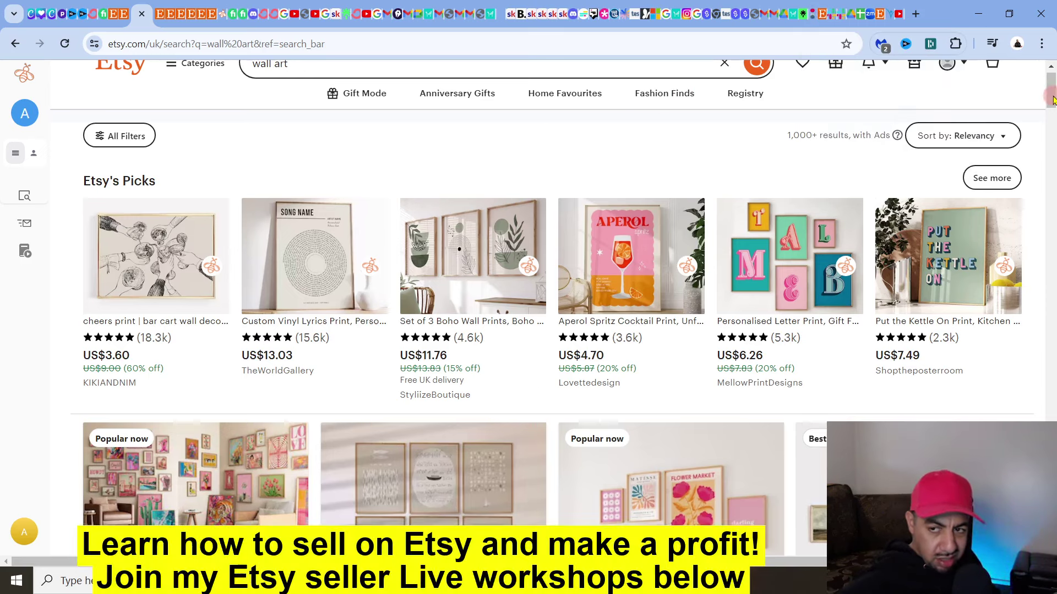
{"action": "scroll", "coordinate": [1052, 98], "scroll_direction": "up", "scroll_amount": 1}
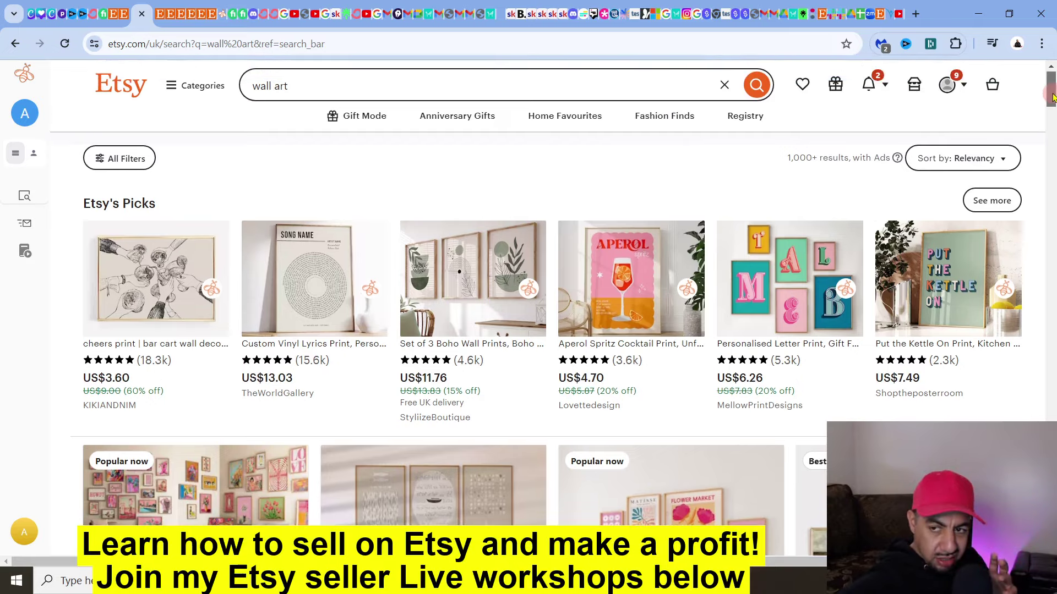
{"action": "left_click", "coordinate": [952, 165]}
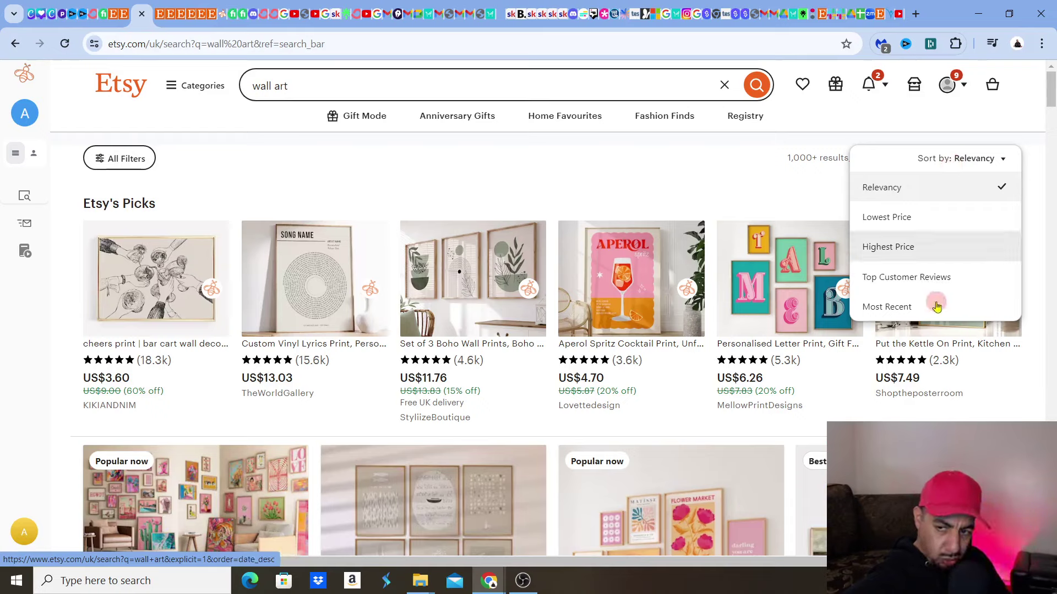
{"action": "left_click", "coordinate": [820, 190]}
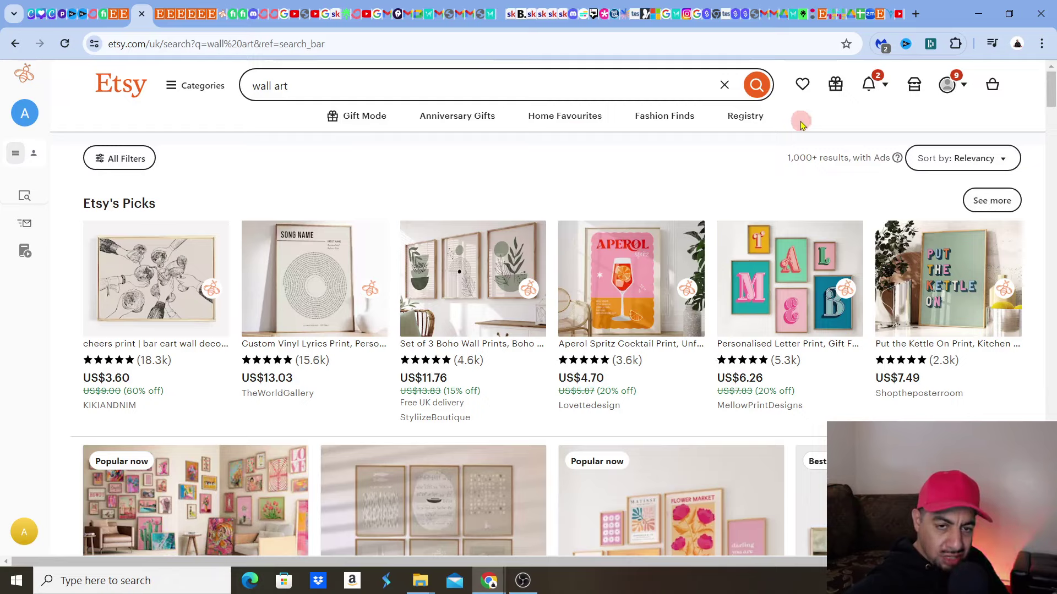
{"action": "left_click", "coordinate": [307, 82]}
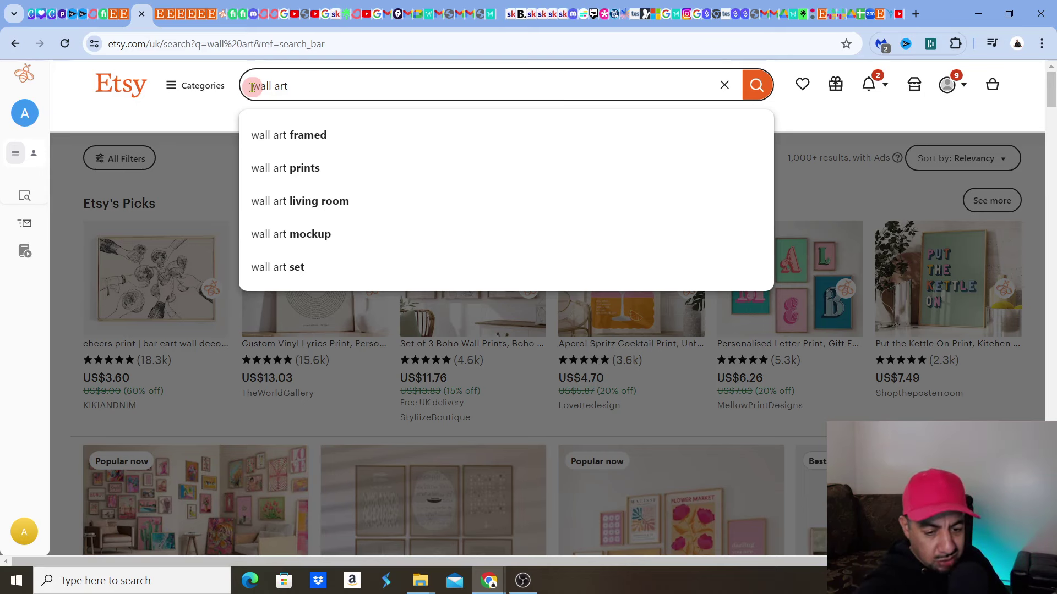
Change the search term to 'summer wall art' and run the search.
{"action": "left_click", "coordinate": [252, 87]}
{"action": "type", "text": "cow"}
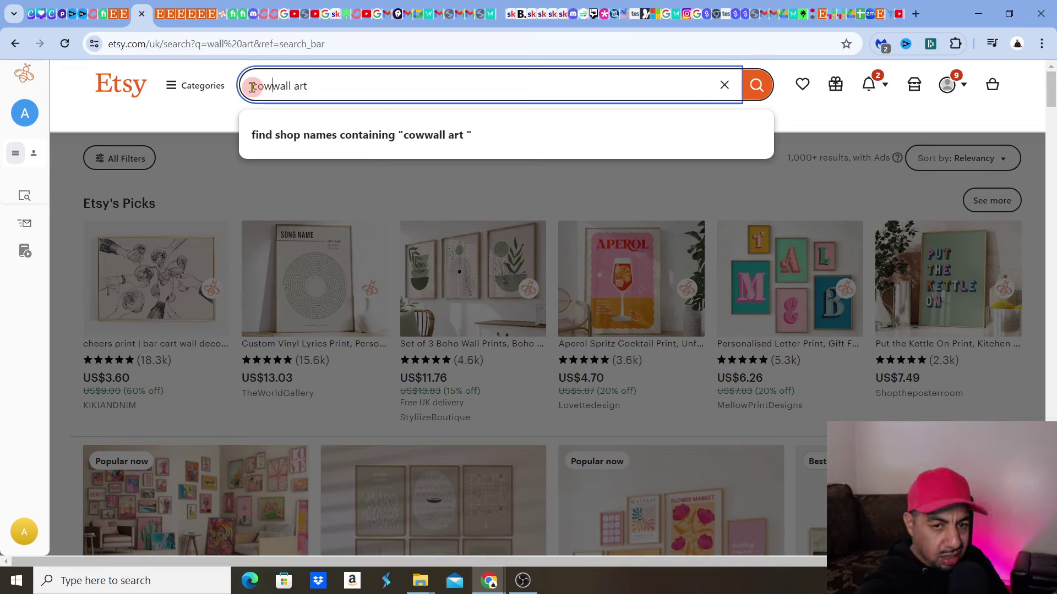
{"action": "key", "text": "BackSpace"}
{"action": "key", "text": "BackSpace"}
{"action": "key", "text": "BackSpace"}
{"action": "key", "text": "BackSpace"}
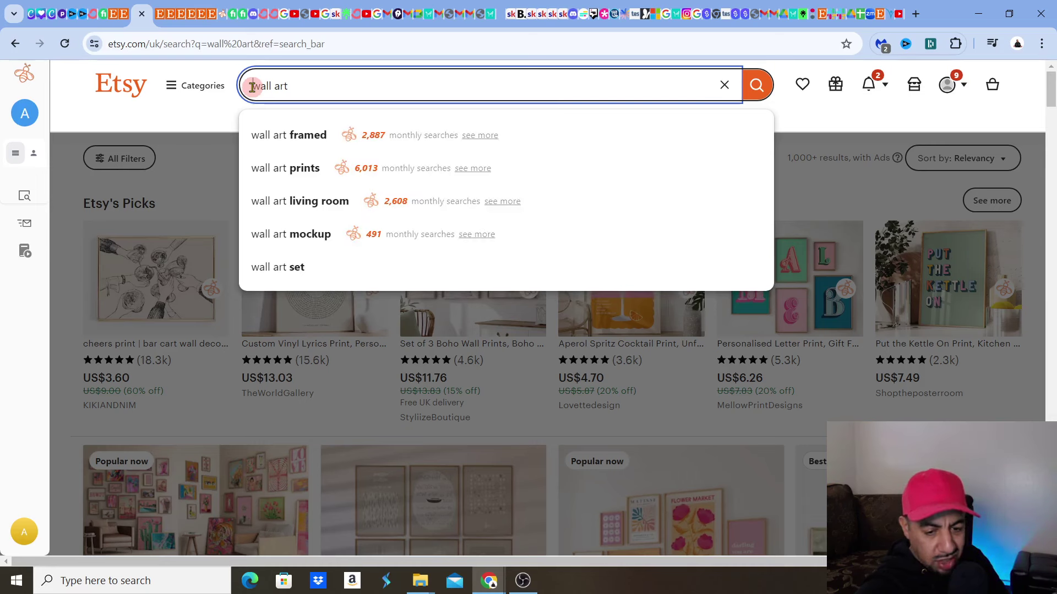
{"action": "type", "text": "summe"}
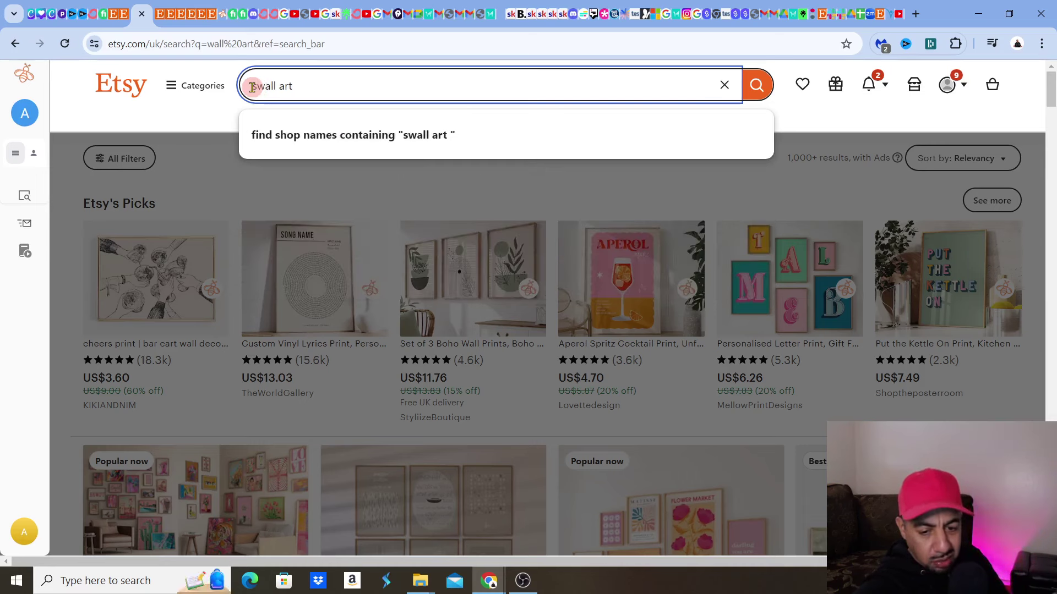
{"action": "type", "text": "r"}
{"action": "key", "text": "Return"}
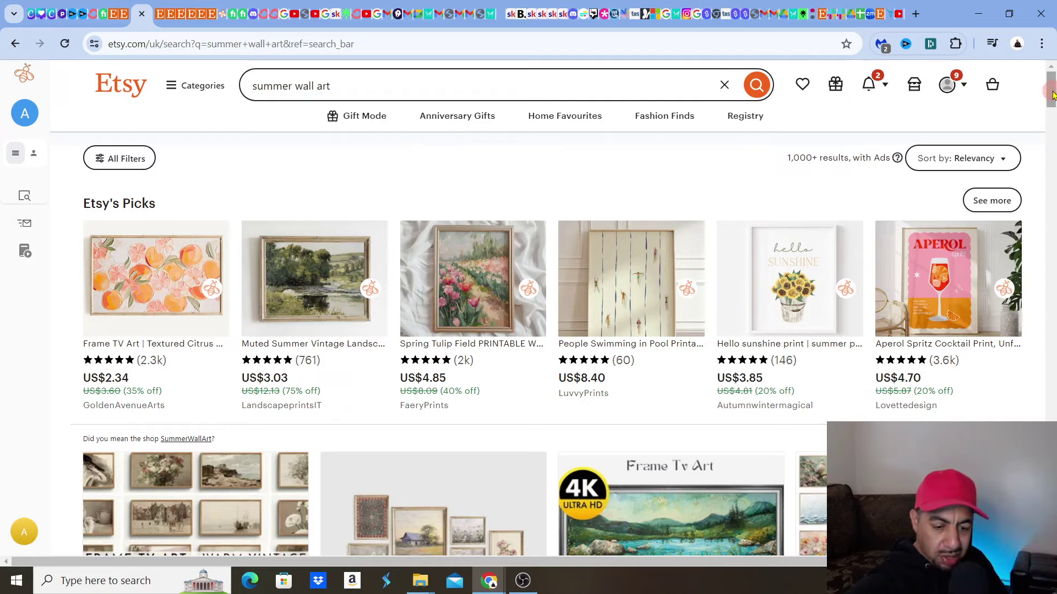
Browse the 1,000+ summer wall art results and return to the top.
{"action": "left_click_drag", "start_coordinate": [1052, 95], "coordinate": [1052, 182]}
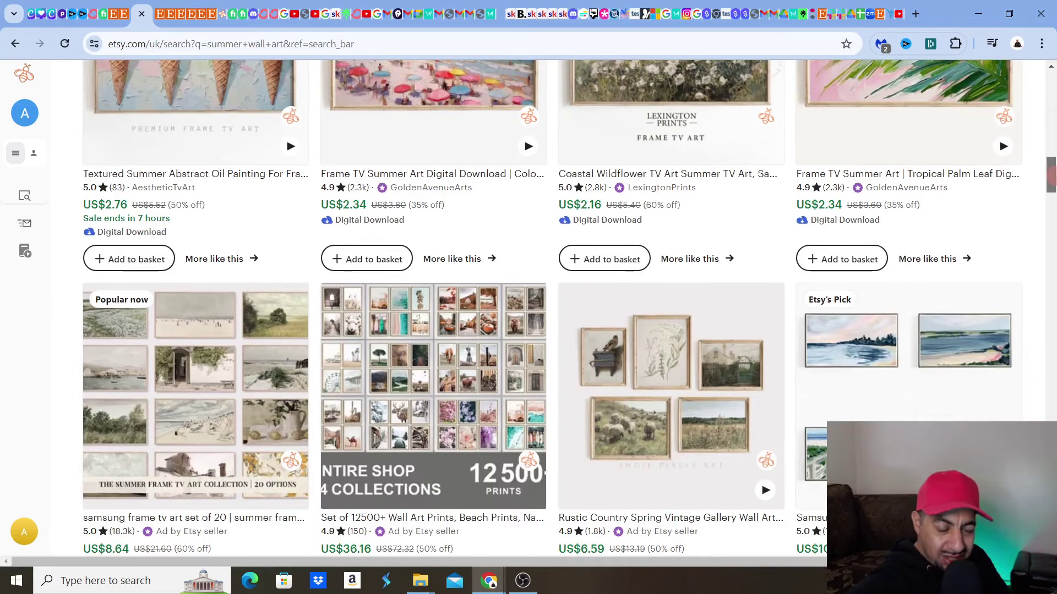
{"action": "left_click_drag", "start_coordinate": [1051, 176], "coordinate": [1050, 89]}
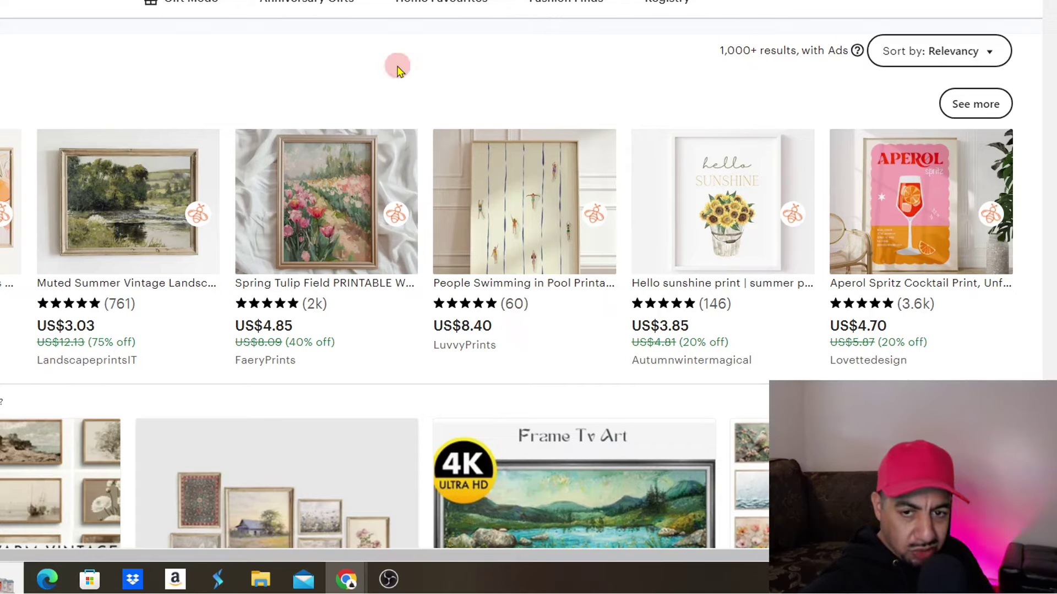
{"action": "scroll", "coordinate": [528, 275], "scroll_direction": "down", "scroll_amount": 10}
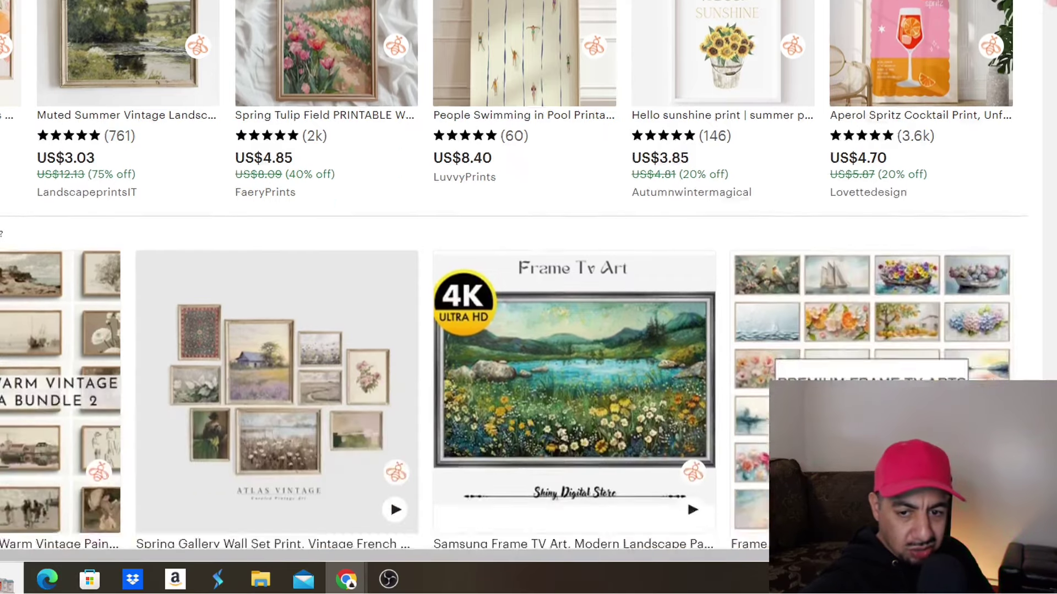
{"action": "scroll", "coordinate": [529, 275], "scroll_direction": "down", "scroll_amount": 6}
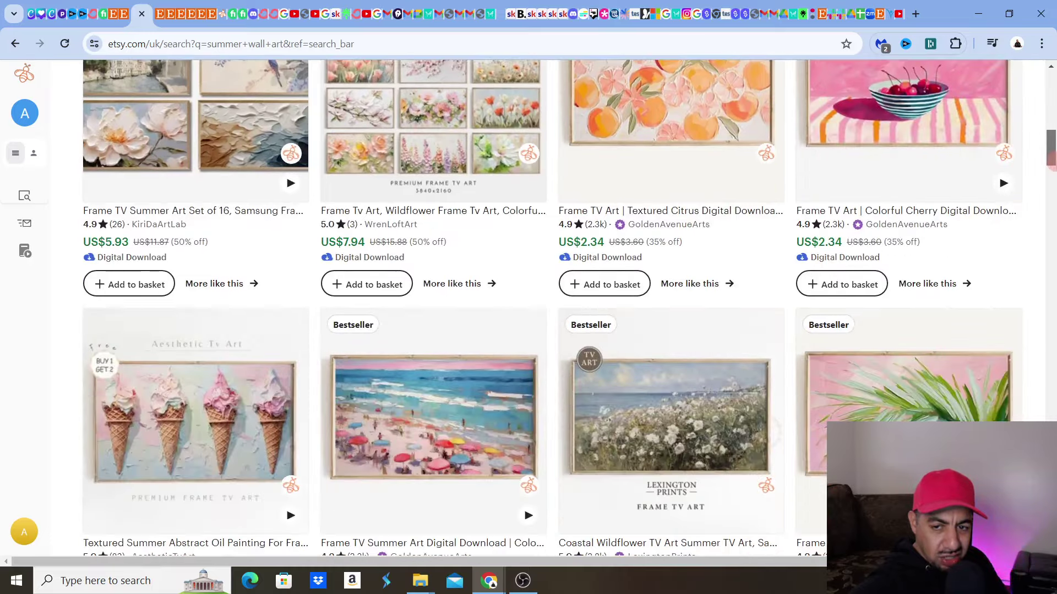
{"action": "scroll", "coordinate": [529, 308], "scroll_direction": "up", "scroll_amount": 5}
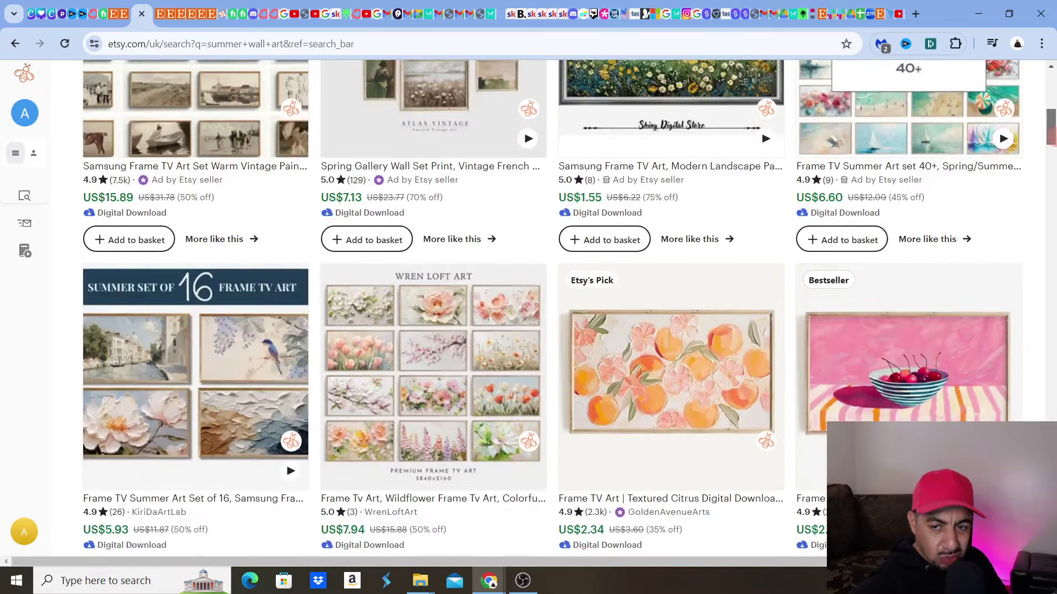
{"action": "scroll", "coordinate": [529, 308], "scroll_direction": "down", "scroll_amount": 10}
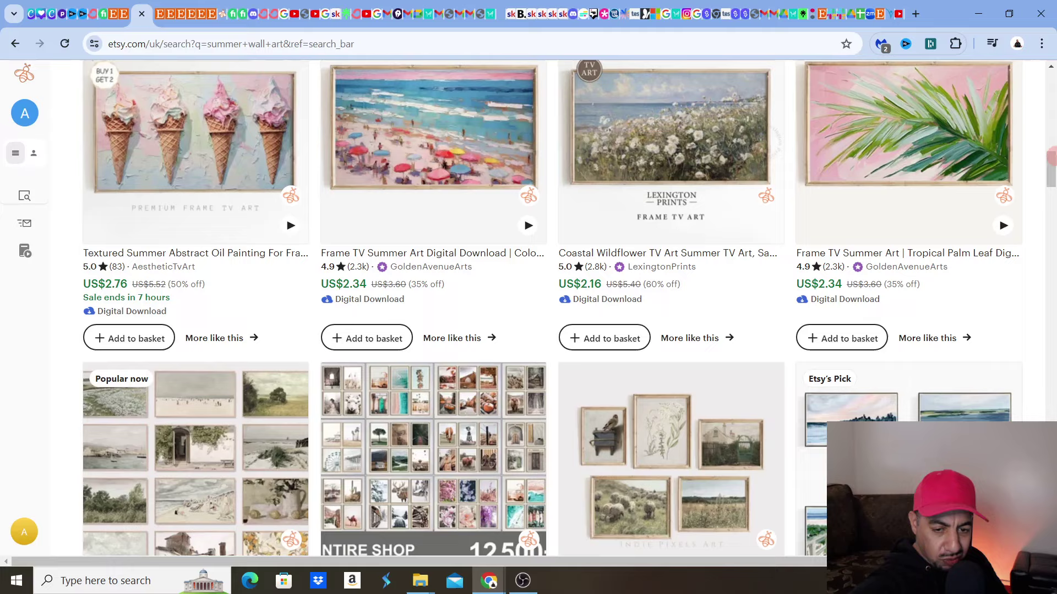
{"action": "left_click_drag", "start_coordinate": [1051, 157], "coordinate": [1053, 76]}
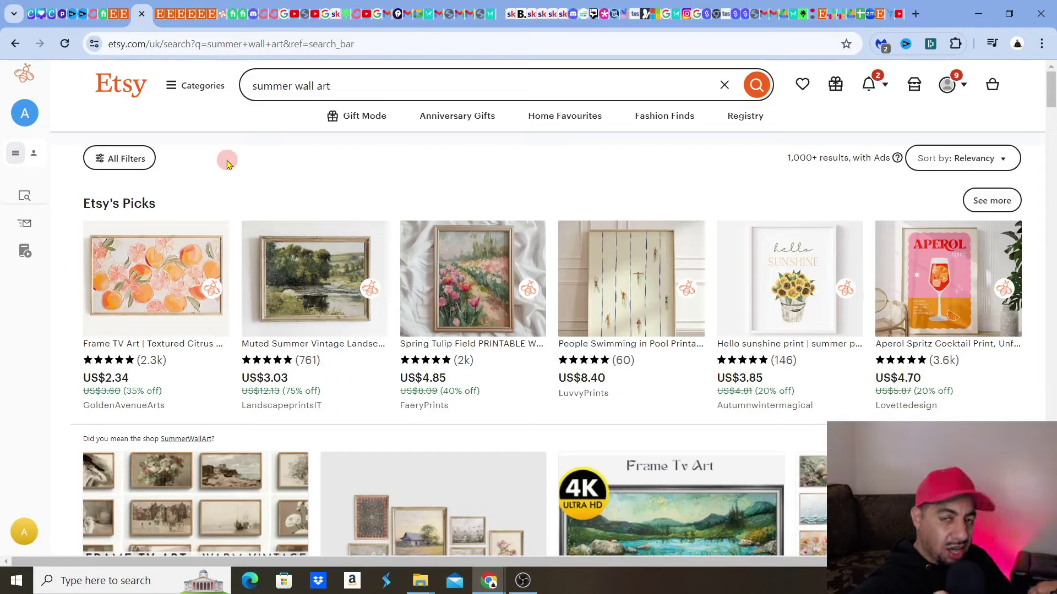
Open EverBee Product Analytics for the summer wall art search, listing 55,053 results.
{"action": "mouse_move", "coordinate": [13, 166]}
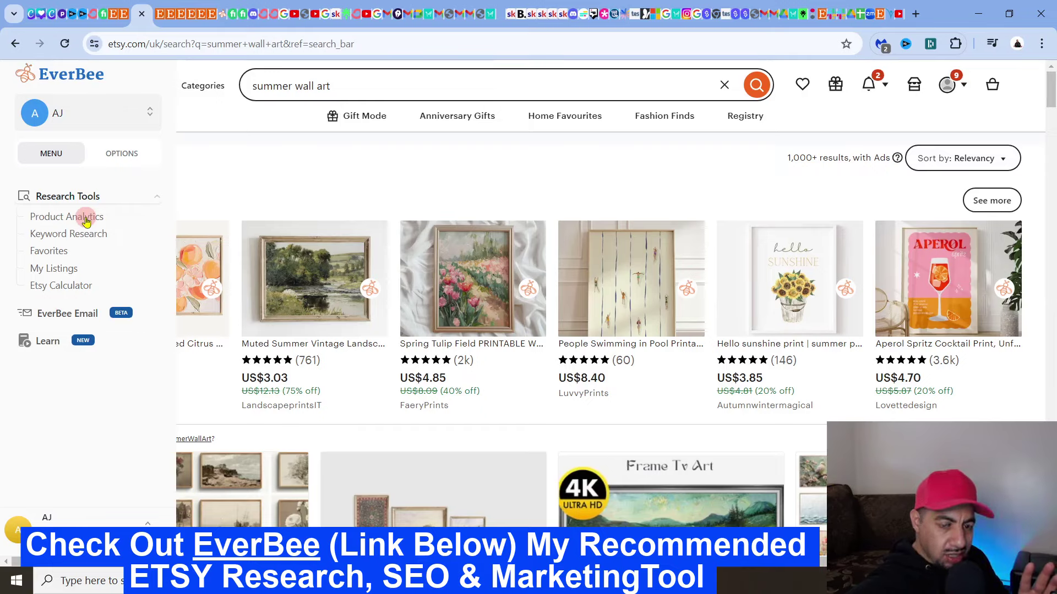
{"action": "left_click", "coordinate": [86, 219]}
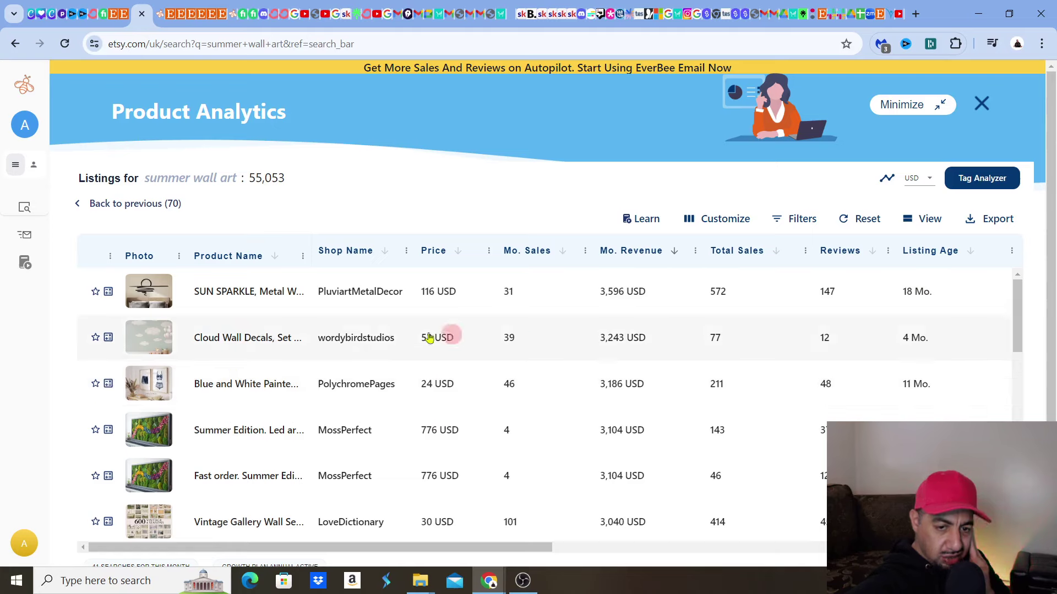
Scroll through the Product Analytics table of summer wall art listings.
{"action": "mouse_move", "coordinate": [163, 335]}
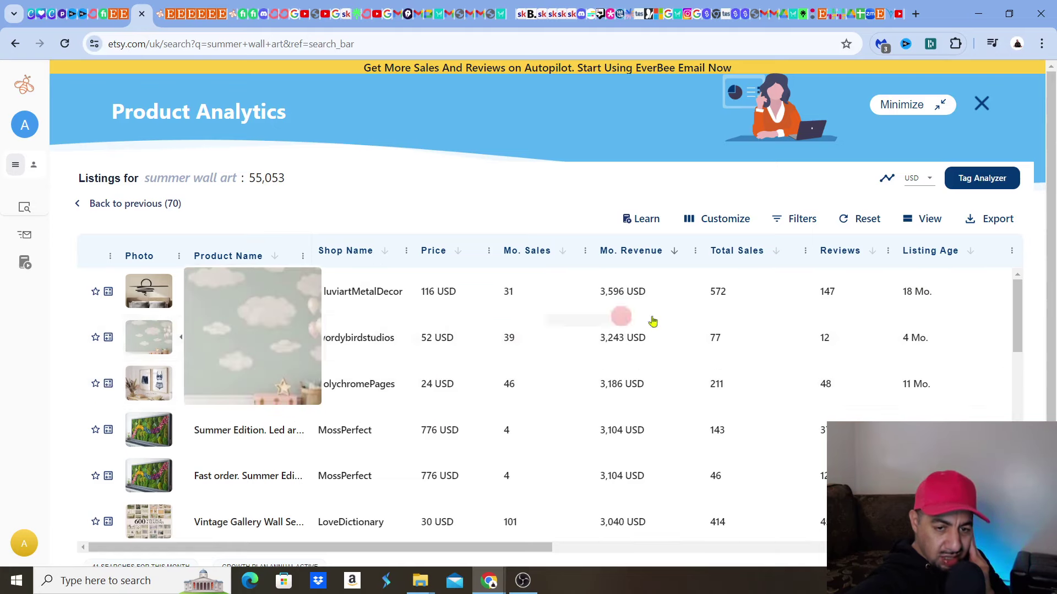
{"action": "left_click_drag", "start_coordinate": [1018, 296], "coordinate": [1022, 329]}
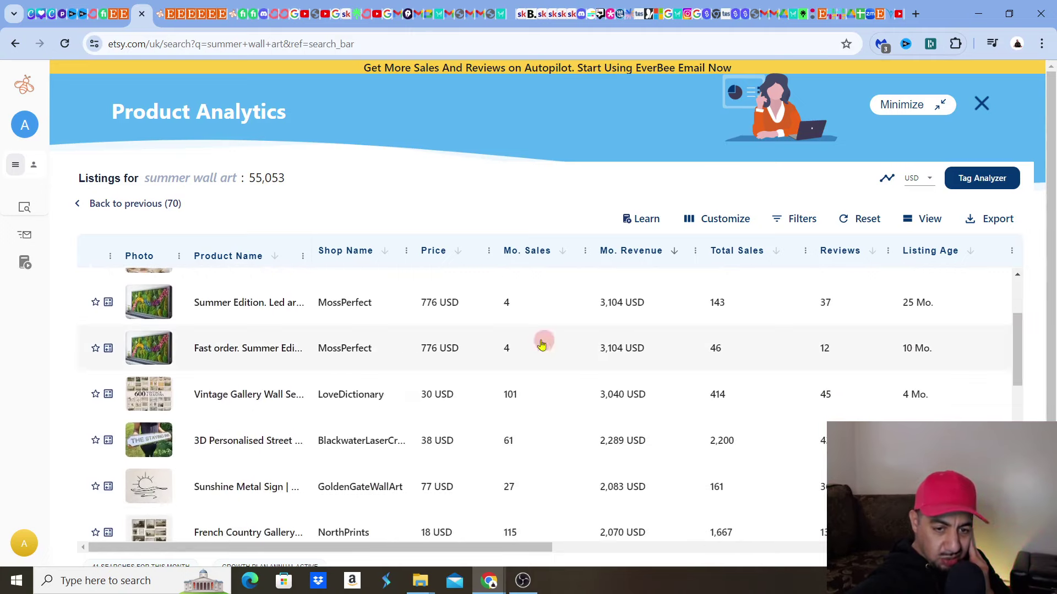
{"action": "mouse_move", "coordinate": [164, 408]}
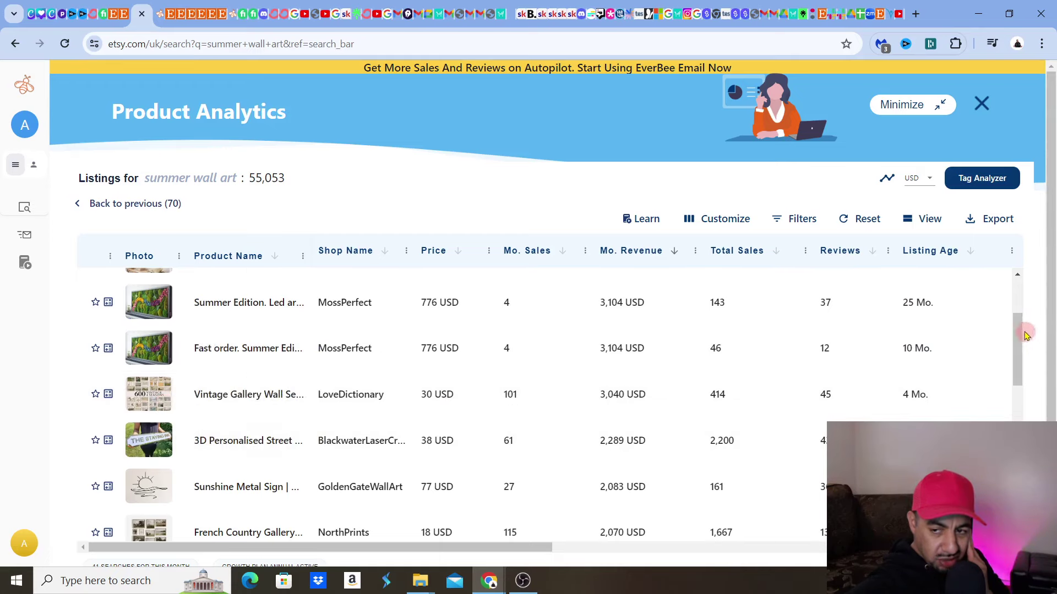
{"action": "left_click_drag", "start_coordinate": [1020, 332], "coordinate": [1032, 408]}
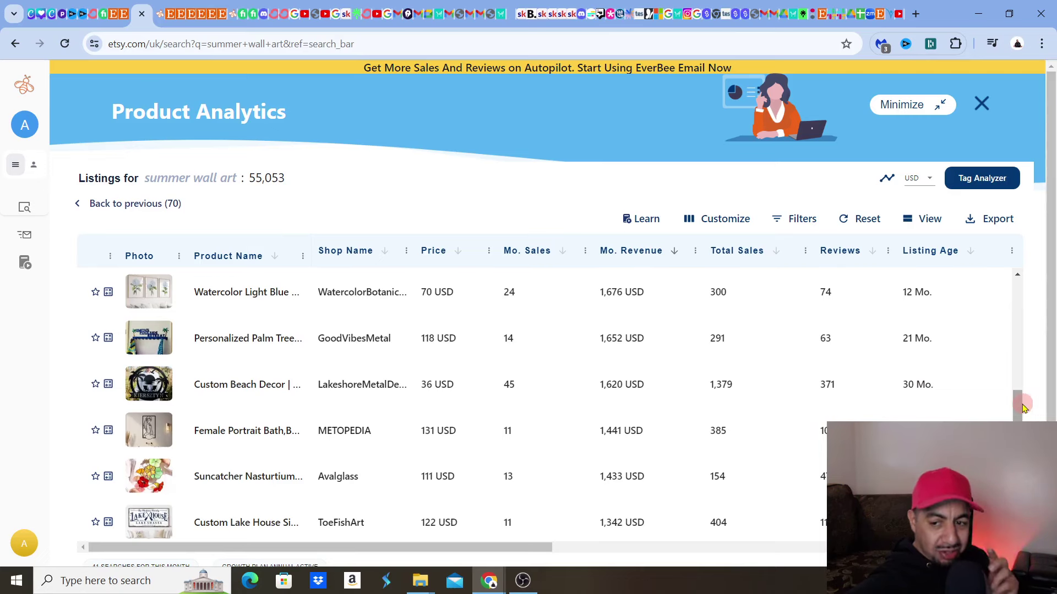
{"action": "left_click_drag", "start_coordinate": [1024, 407], "coordinate": [1024, 421]}
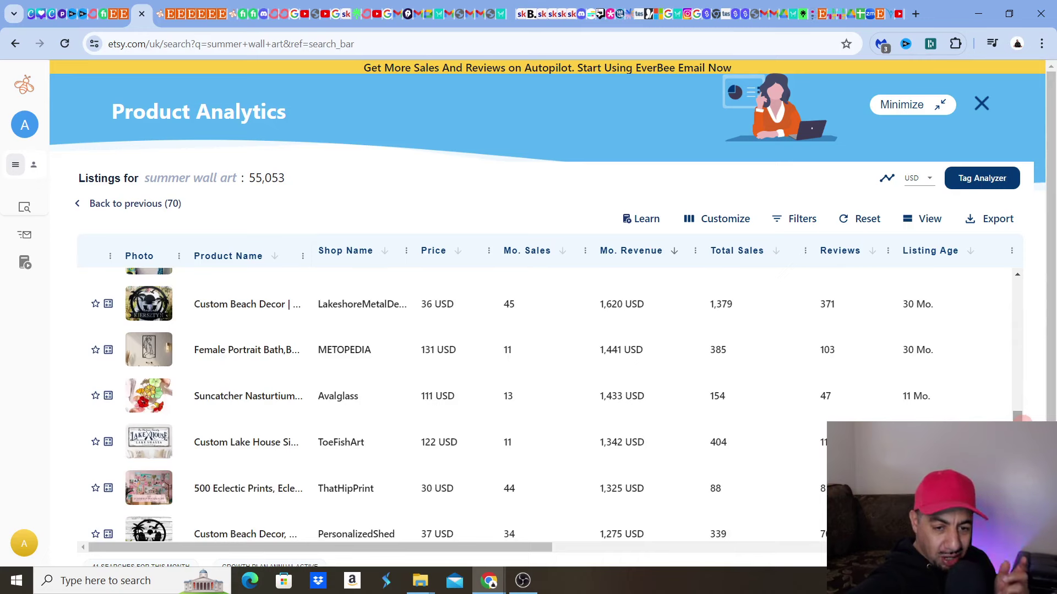
{"action": "left_click_drag", "start_coordinate": [1017, 417], "coordinate": [1018, 427]}
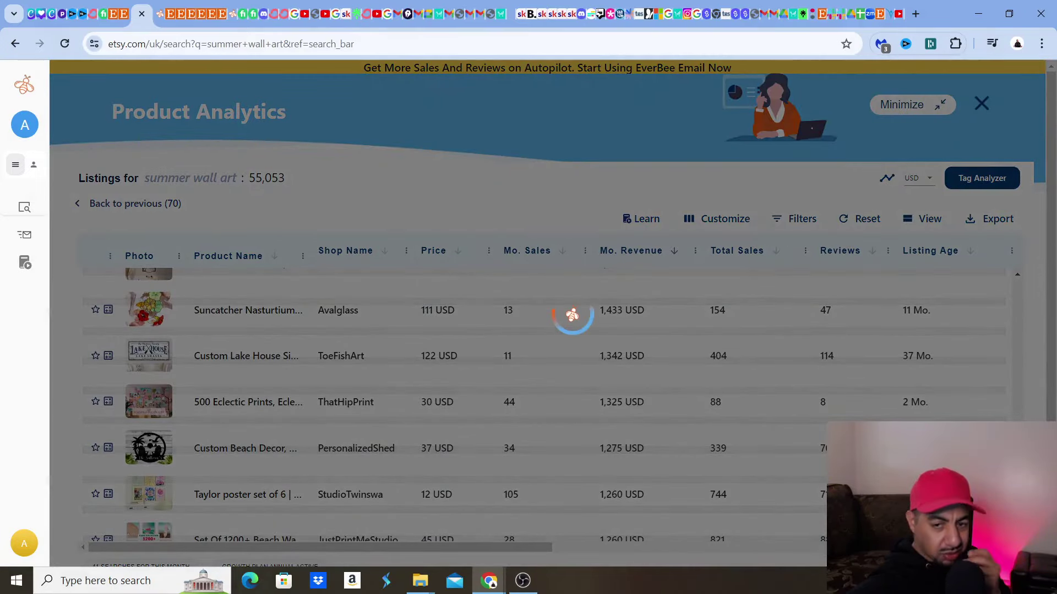
{"action": "left_click", "coordinate": [1017, 381]}
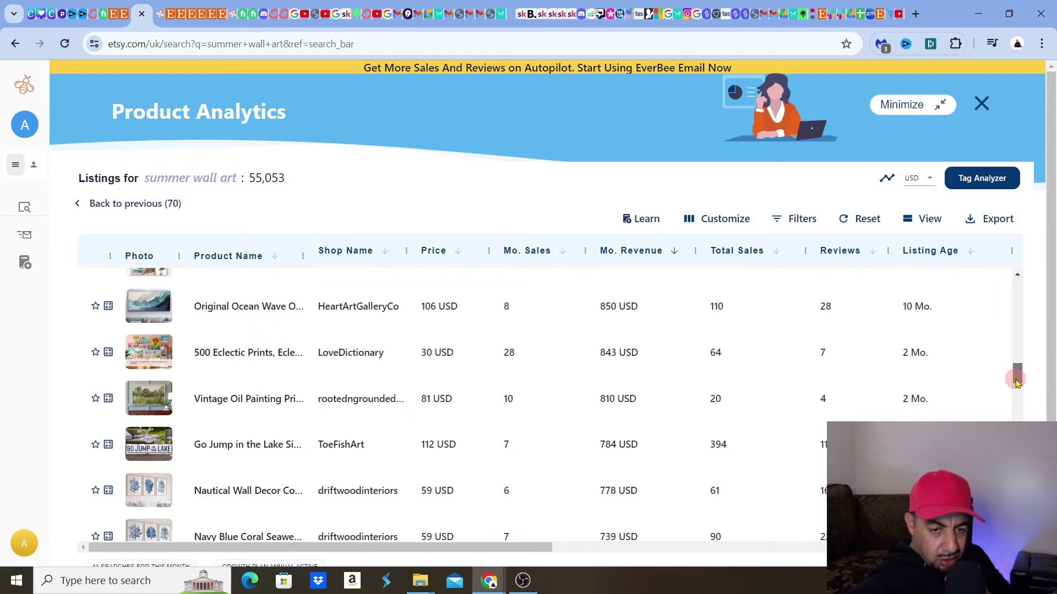
{"action": "left_click_drag", "start_coordinate": [1015, 379], "coordinate": [1016, 366]}
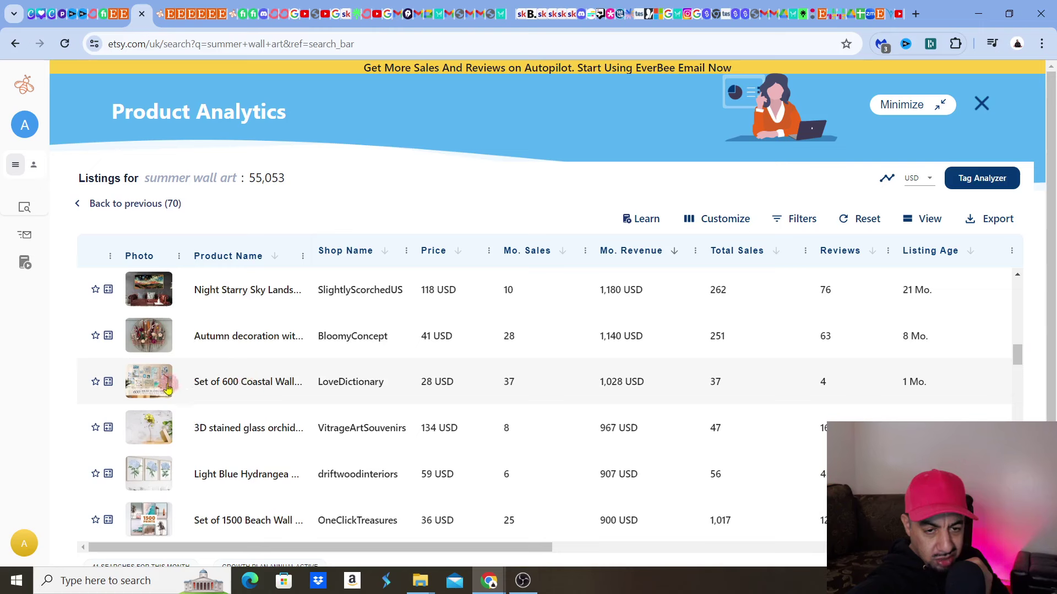
{"action": "mouse_move", "coordinate": [154, 392]}
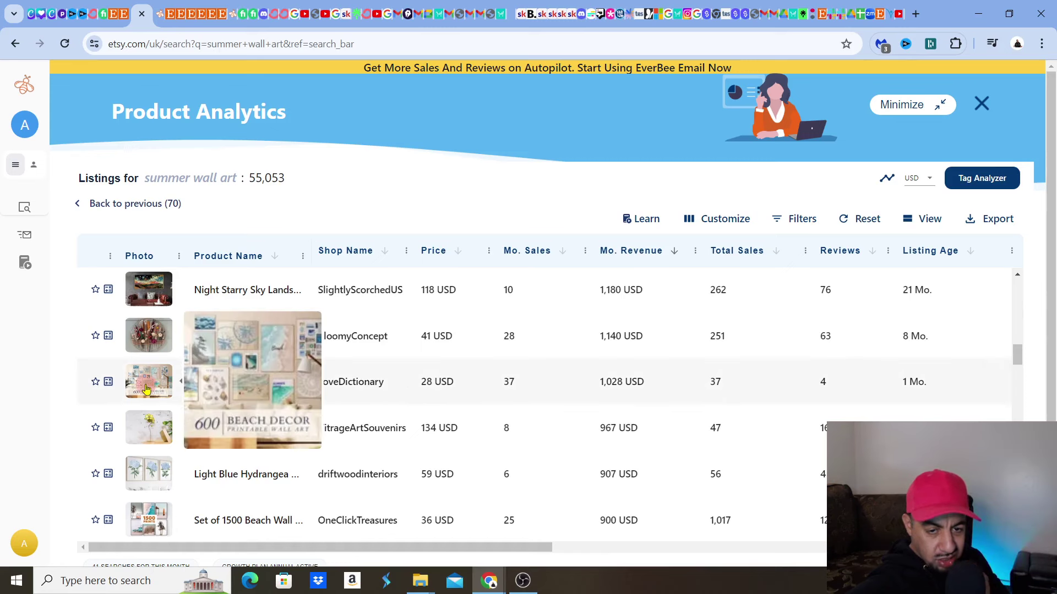
Widen the Product Name column so longer listing titles are readable.
{"action": "left_click", "coordinate": [318, 251]}
{"action": "left_click_drag", "start_coordinate": [318, 251], "coordinate": [344, 249]}
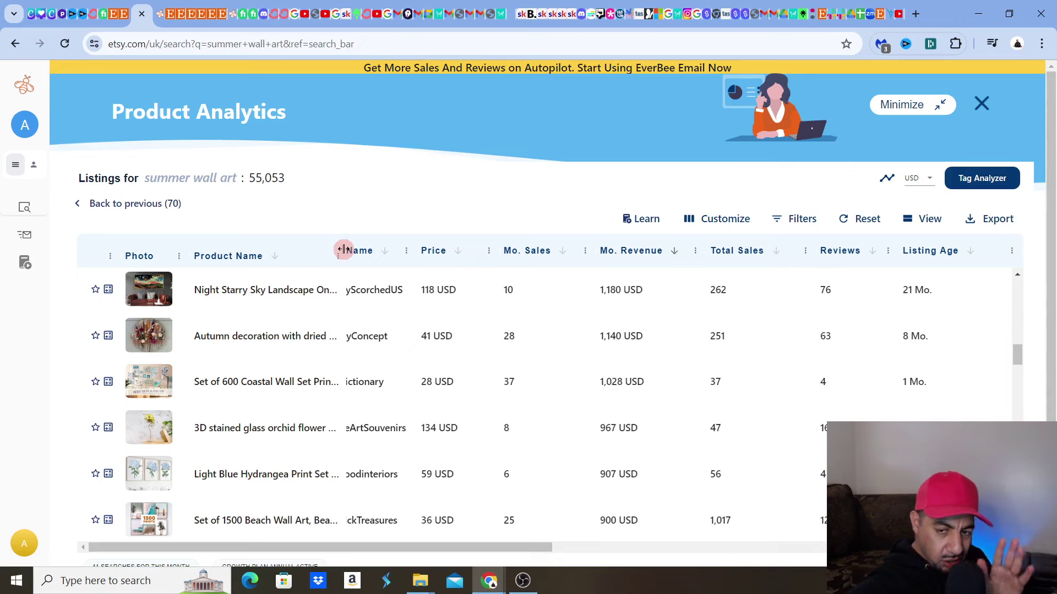
{"action": "left_click_drag", "start_coordinate": [343, 250], "coordinate": [345, 251]}
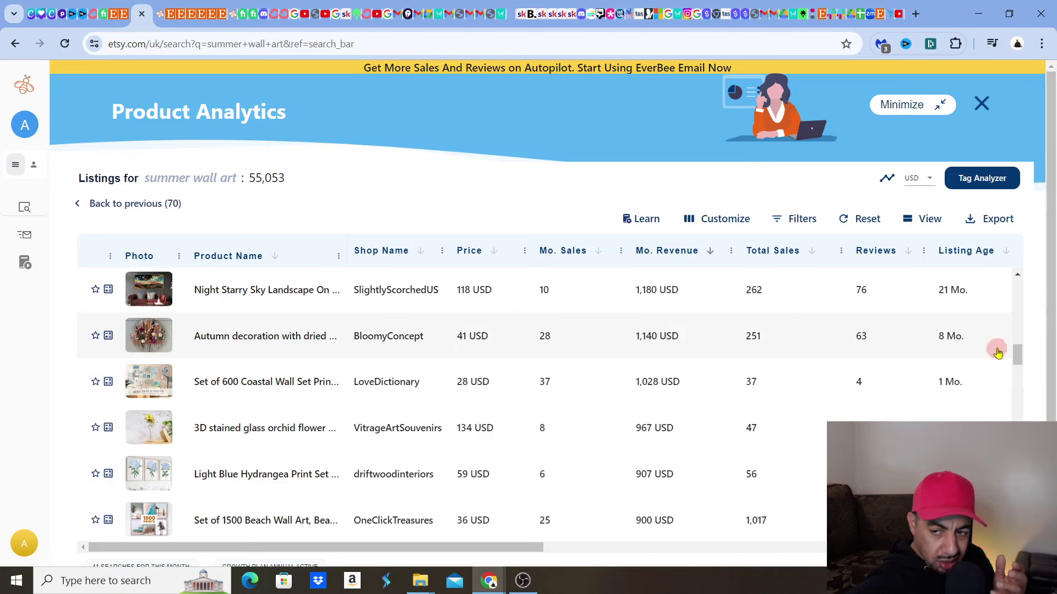
{"action": "left_click_drag", "start_coordinate": [1017, 355], "coordinate": [1016, 368]}
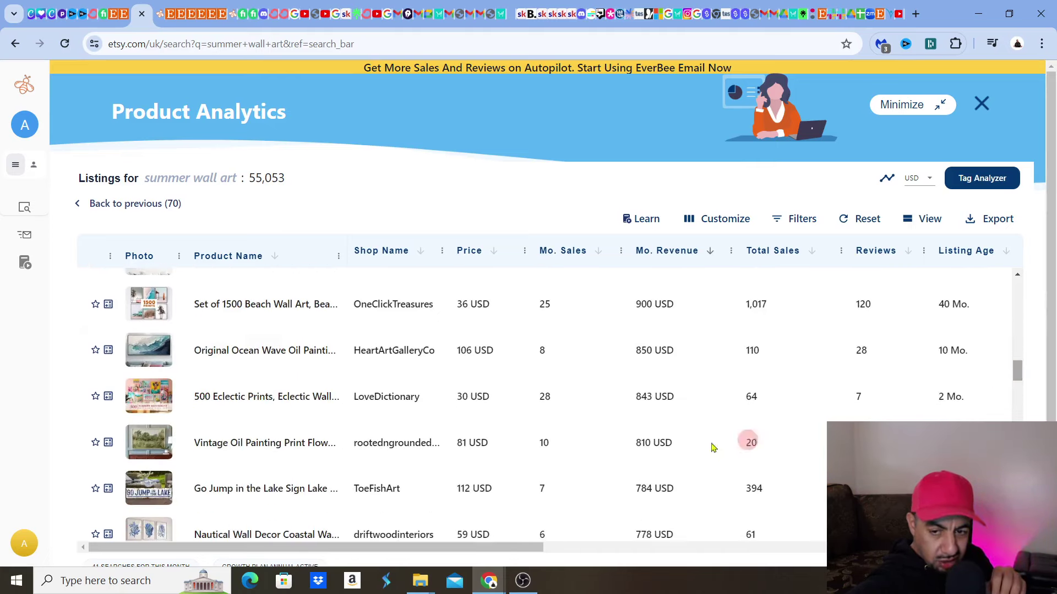
View the Vintage Oil Painting listing on Etsy, then close its Listing Details panel.
{"action": "mouse_move", "coordinate": [143, 443]}
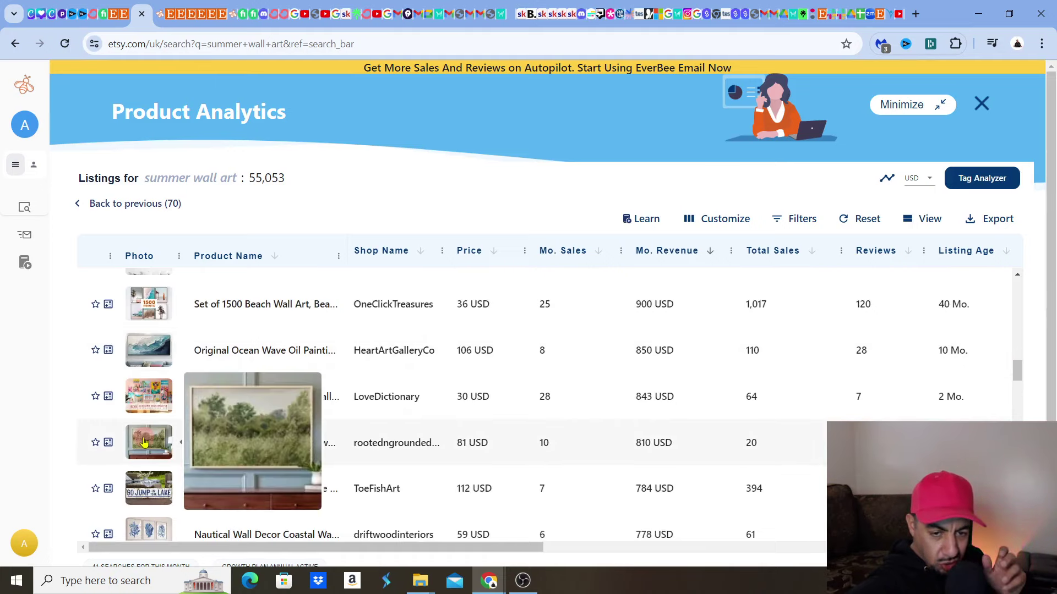
{"action": "left_click", "coordinate": [144, 443]}
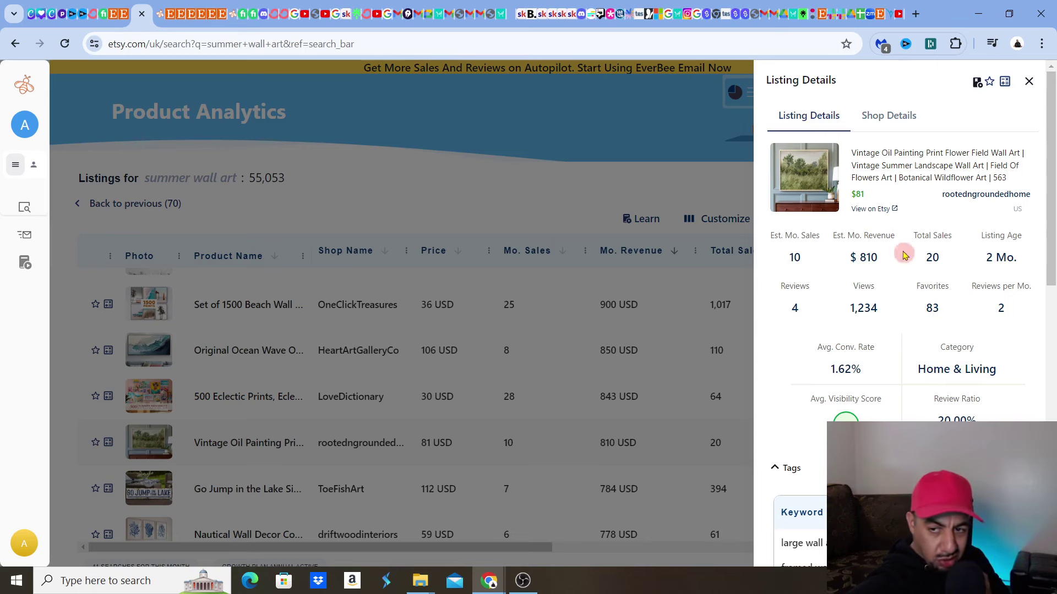
{"action": "mouse_move", "coordinate": [877, 220]}
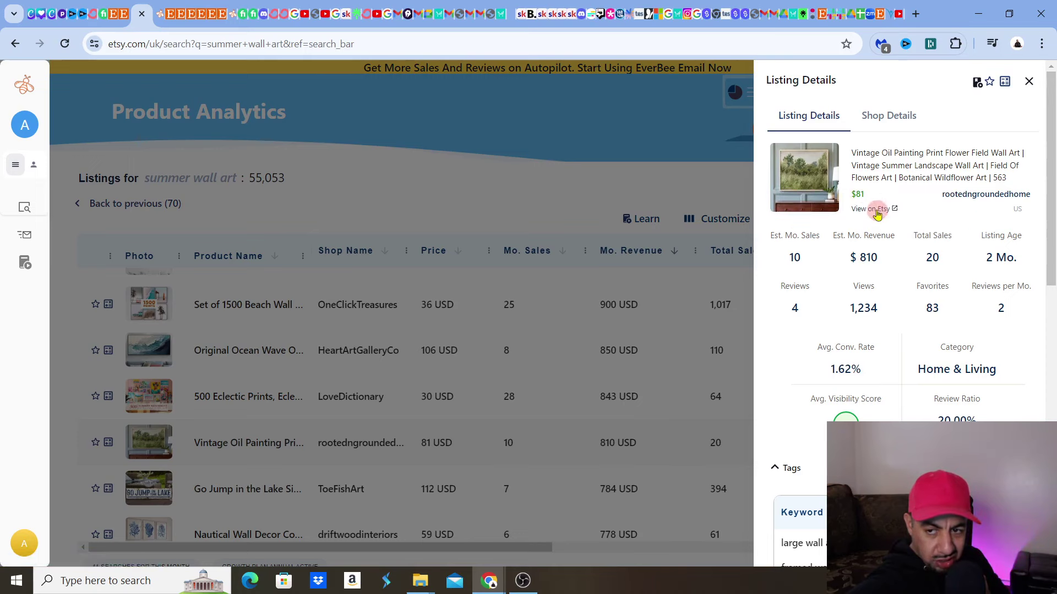
{"action": "left_click", "coordinate": [878, 213]}
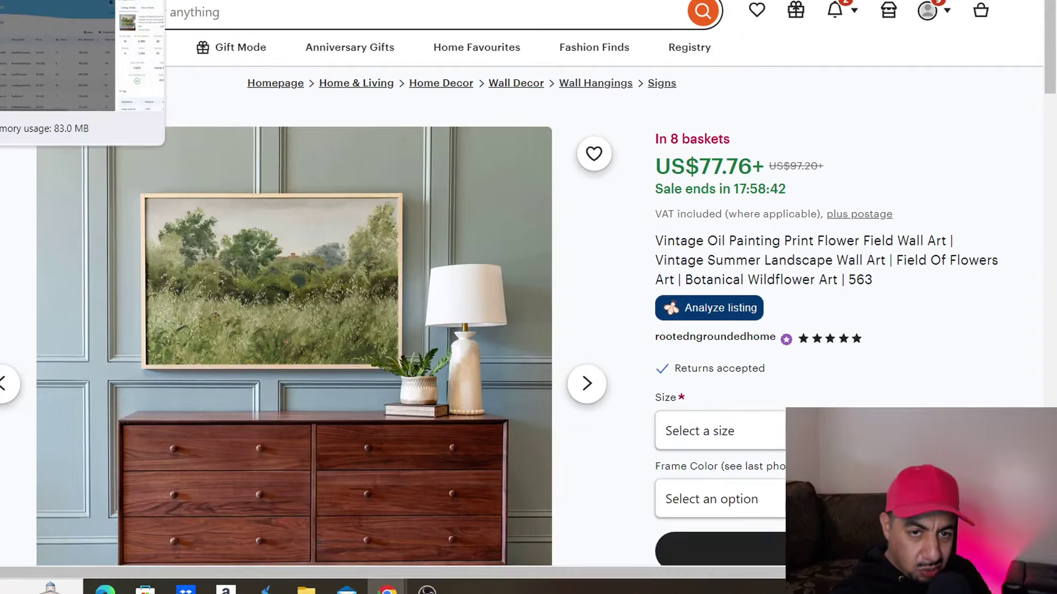
{"action": "key", "text": "ctrl+shift+Tab"}
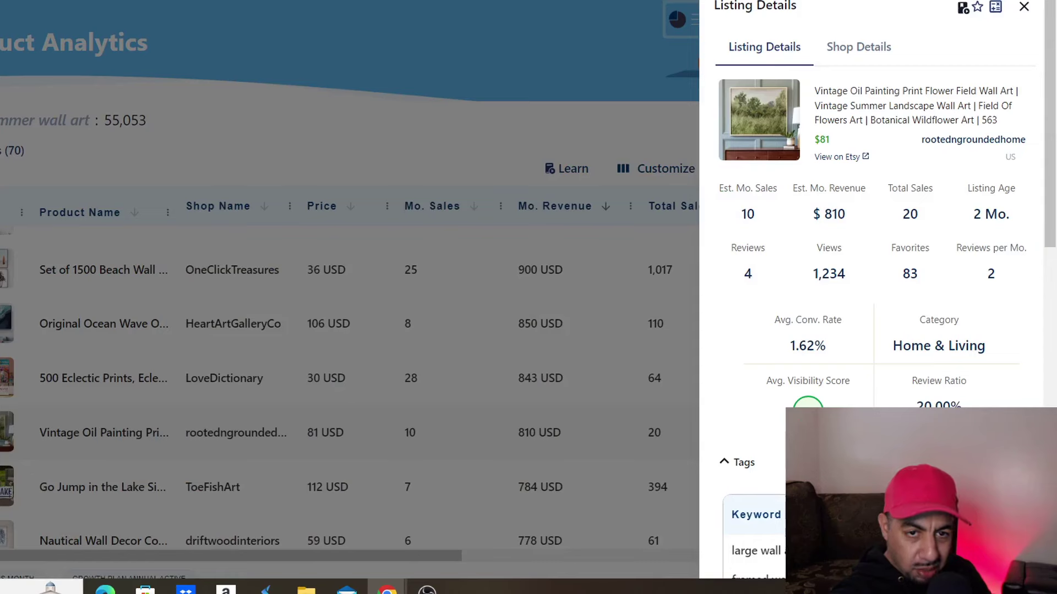
{"action": "left_click", "coordinate": [1024, 8]}
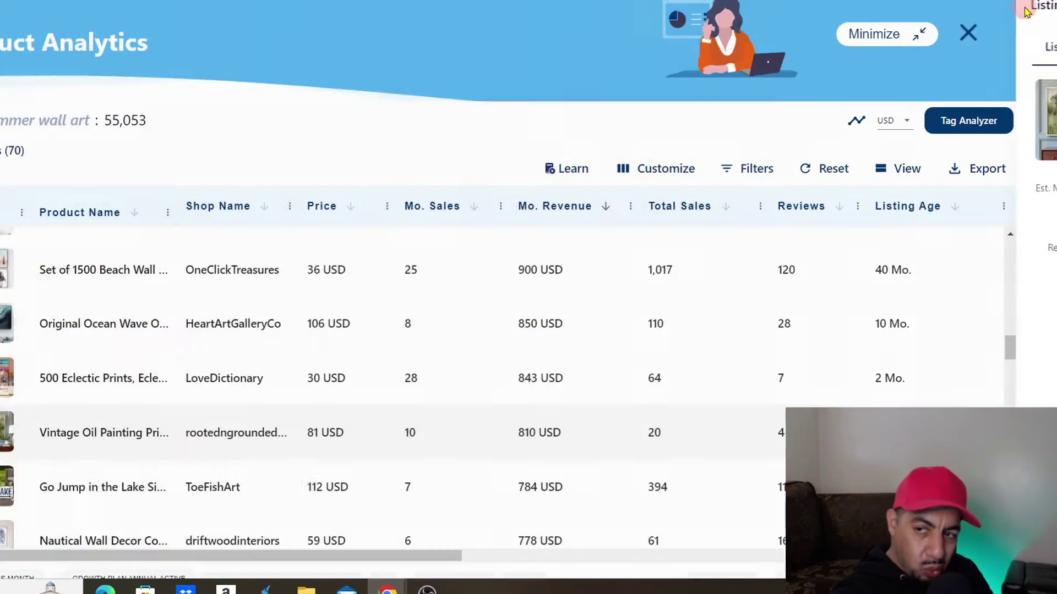
Reload the Product Analytics table sorted by descending monthly revenue.
{"action": "left_click", "coordinate": [969, 31]}
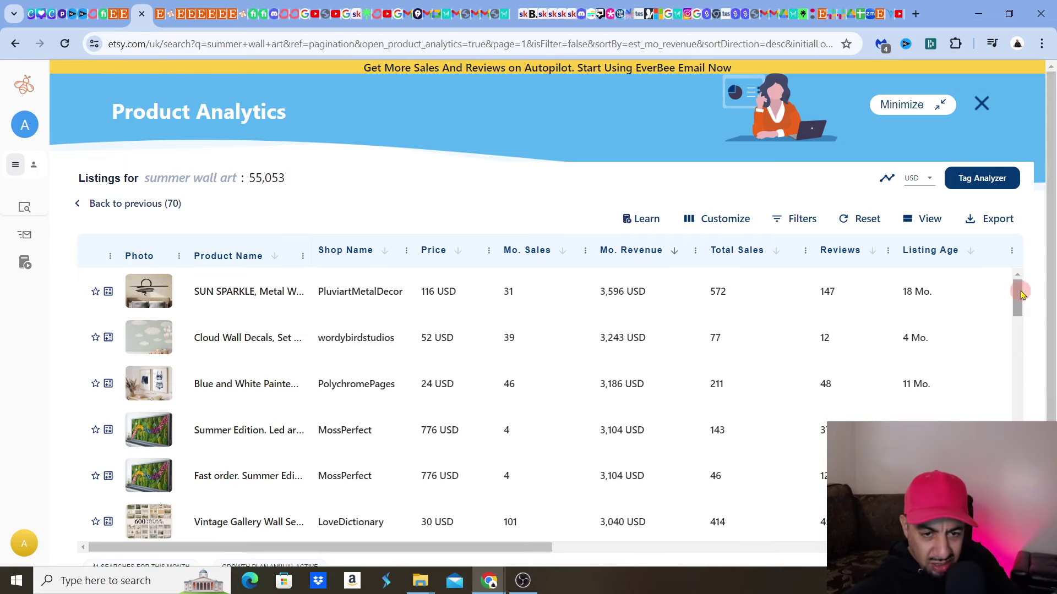
{"action": "left_click_drag", "start_coordinate": [1019, 294], "coordinate": [1023, 318]}
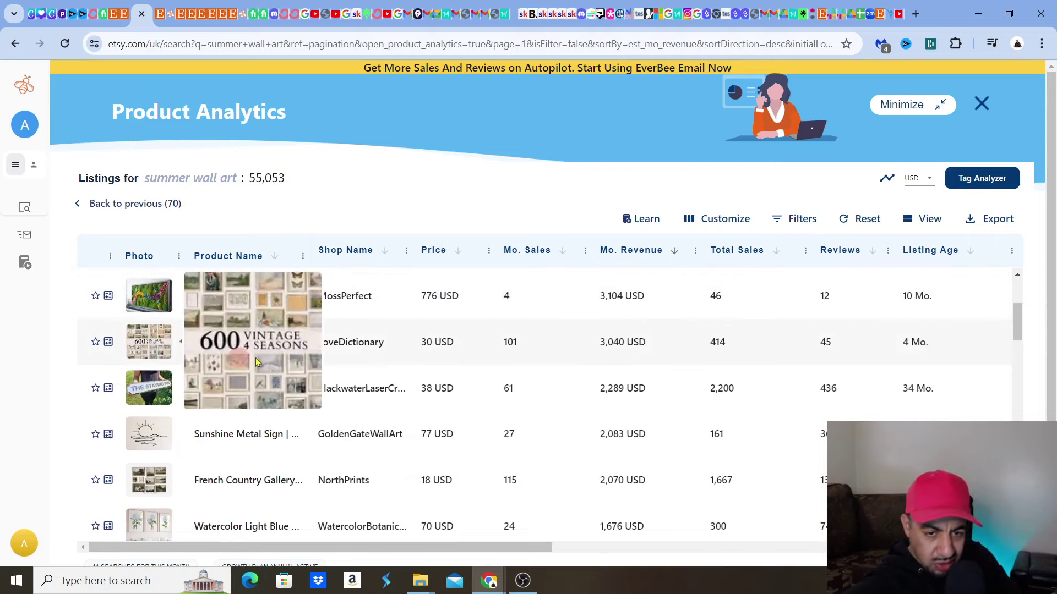
{"action": "left_click_drag", "start_coordinate": [1018, 326], "coordinate": [1025, 373]}
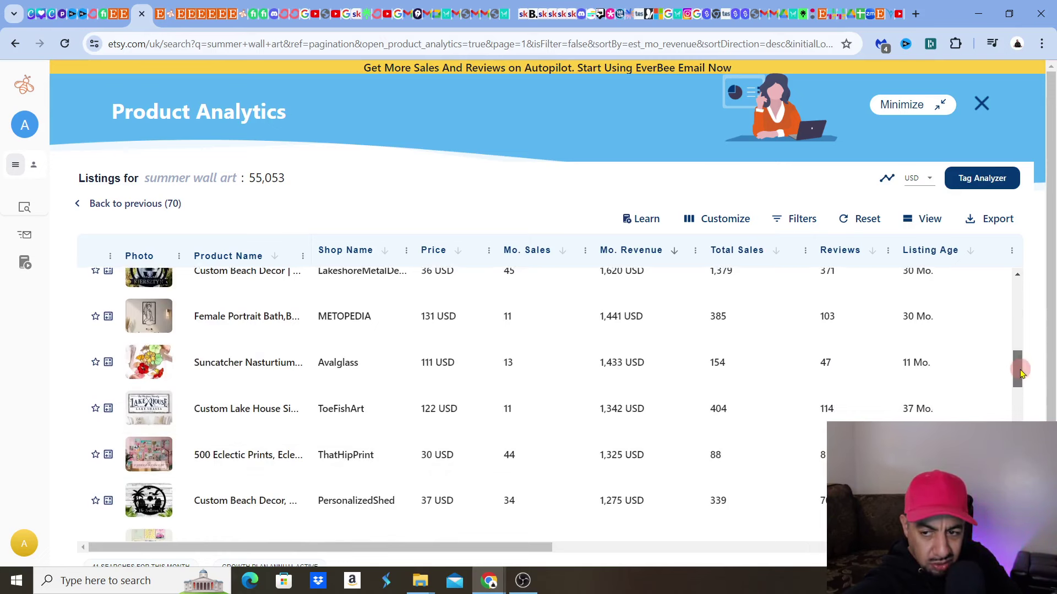
{"action": "left_click_drag", "start_coordinate": [1019, 367], "coordinate": [1025, 419]}
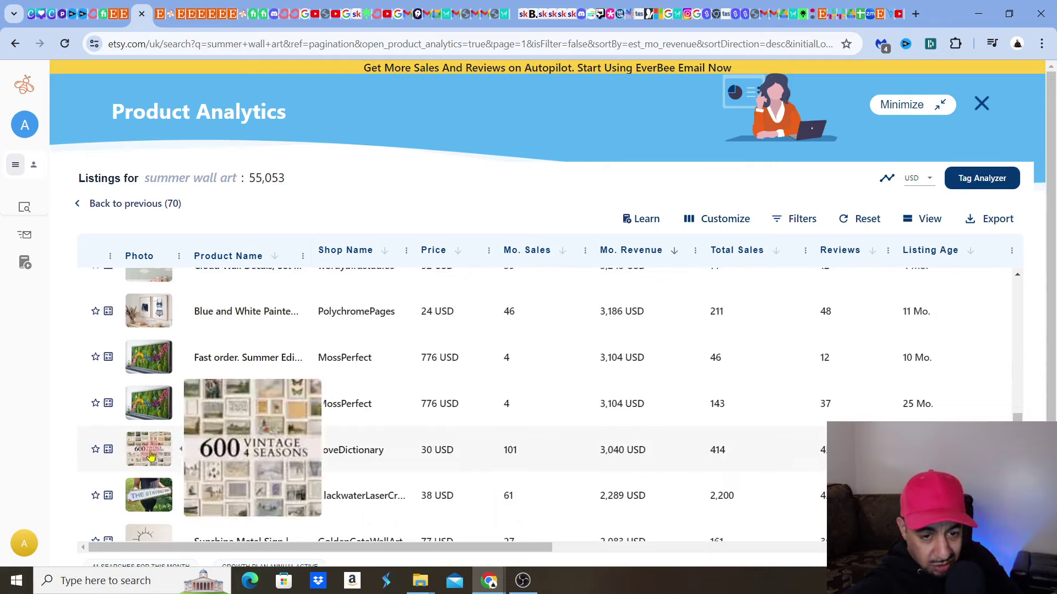
Scroll down the listings to lower earners around 456–490 USD.
{"action": "scroll", "coordinate": [1018, 410], "scroll_direction": "down", "scroll_amount": 3}
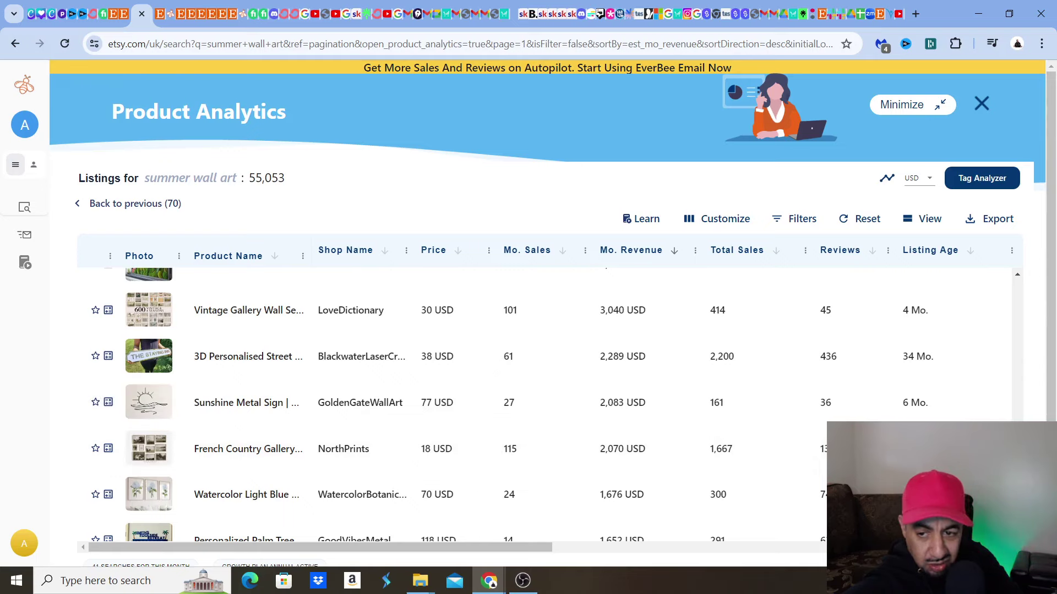
{"action": "scroll", "coordinate": [512, 405], "scroll_direction": "down", "scroll_amount": 5}
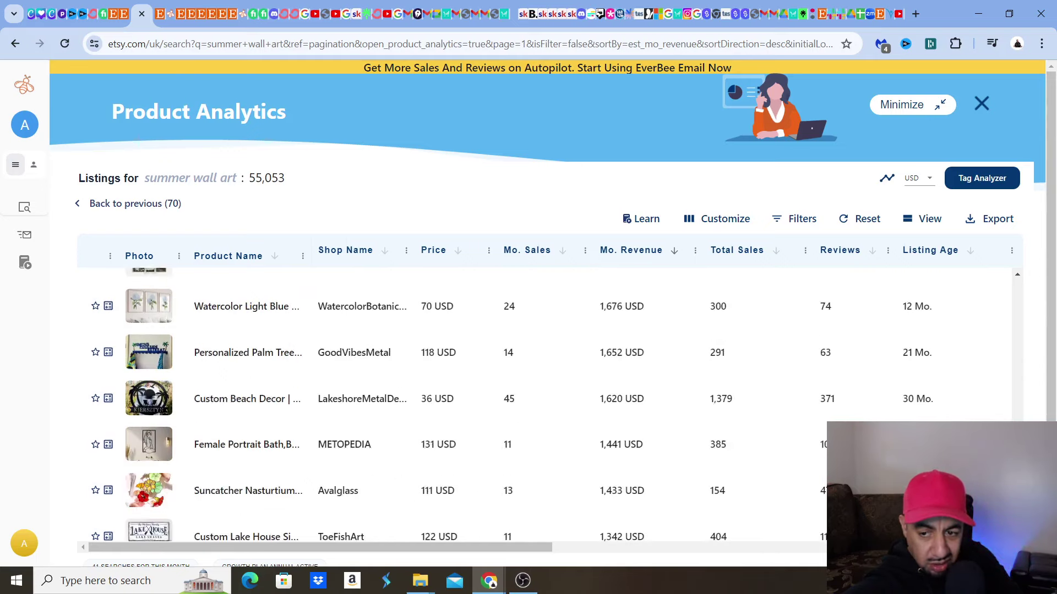
{"action": "scroll", "coordinate": [512, 404], "scroll_direction": "down", "scroll_amount": 3}
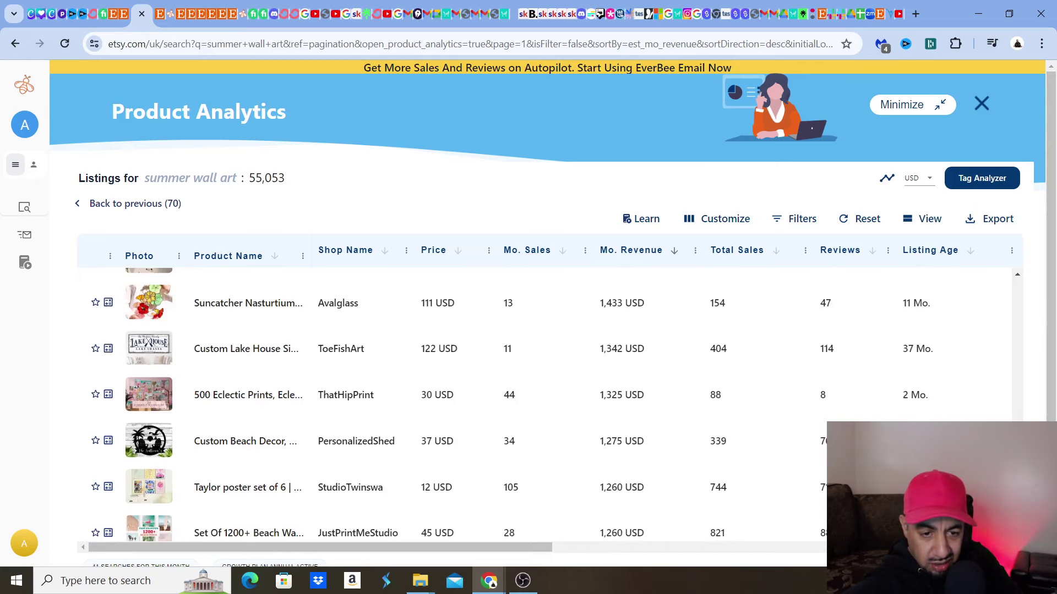
{"action": "scroll", "coordinate": [512, 404], "scroll_direction": "down", "scroll_amount": 4}
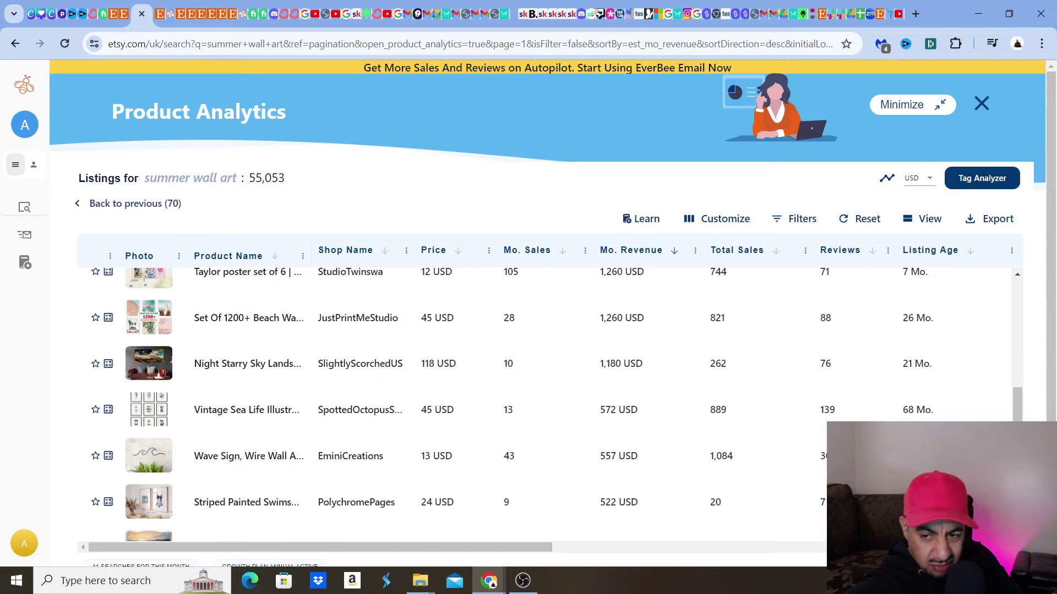
{"action": "scroll", "coordinate": [512, 404], "scroll_direction": "down", "scroll_amount": 1}
{"action": "scroll", "coordinate": [511, 405], "scroll_direction": "down", "scroll_amount": 3}
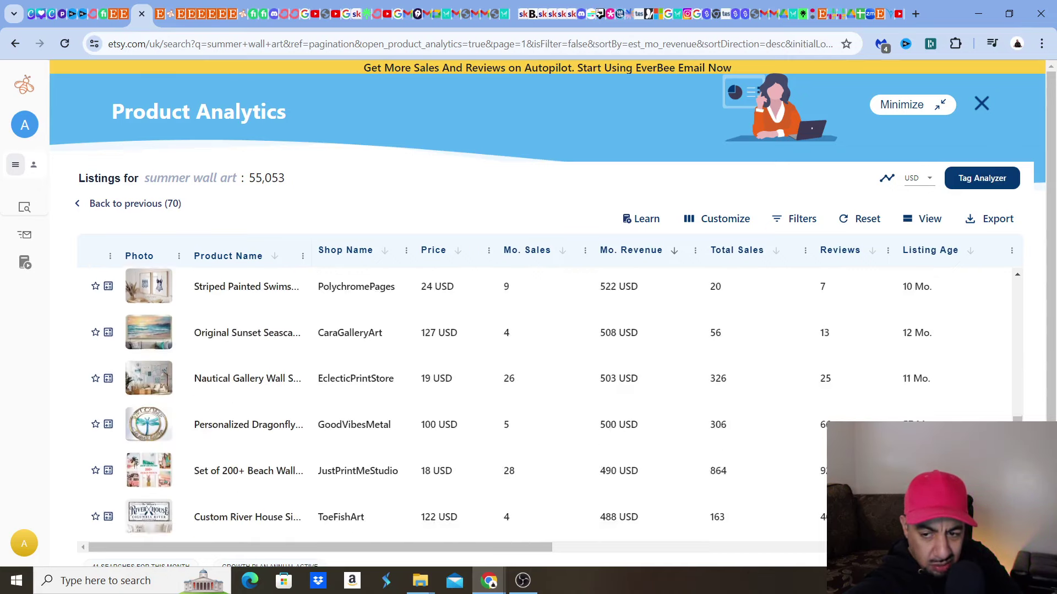
{"action": "scroll", "coordinate": [556, 404], "scroll_direction": "down", "scroll_amount": 3}
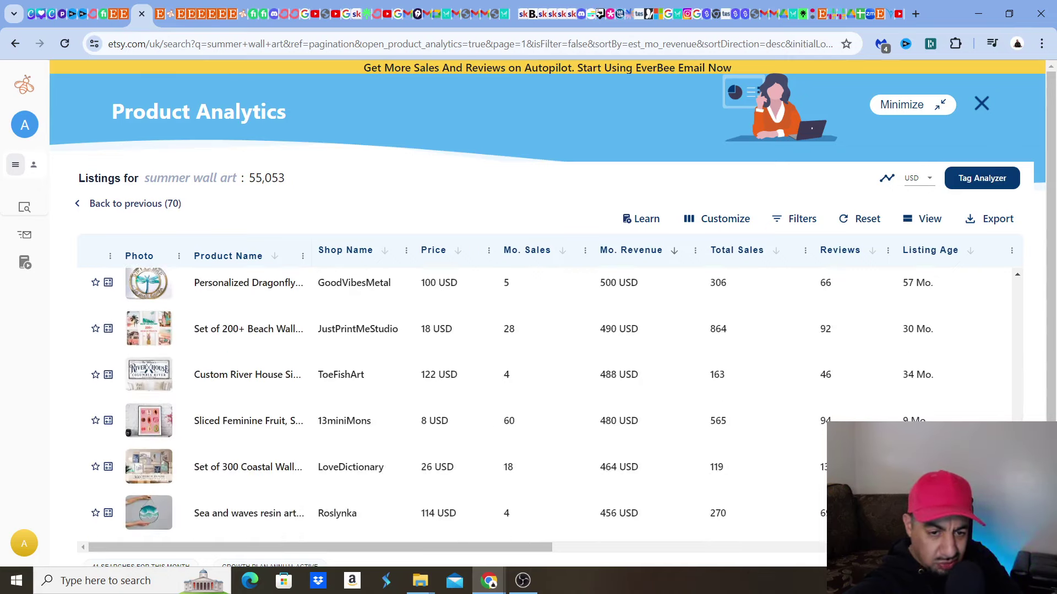
{"action": "scroll", "coordinate": [512, 405], "scroll_direction": "down", "scroll_amount": 1}
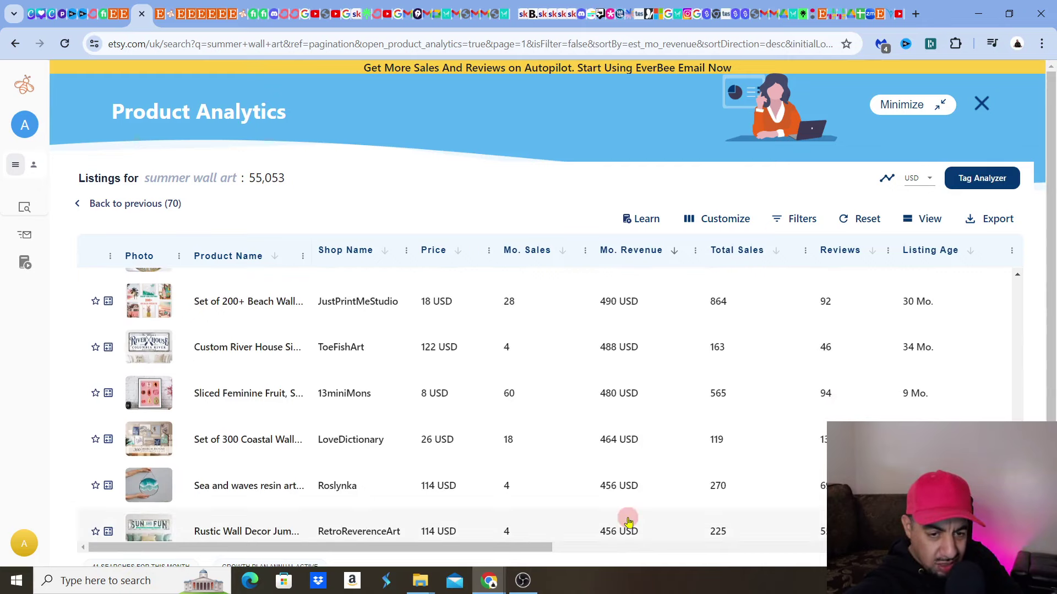
{"action": "mouse_move", "coordinate": [157, 447]}
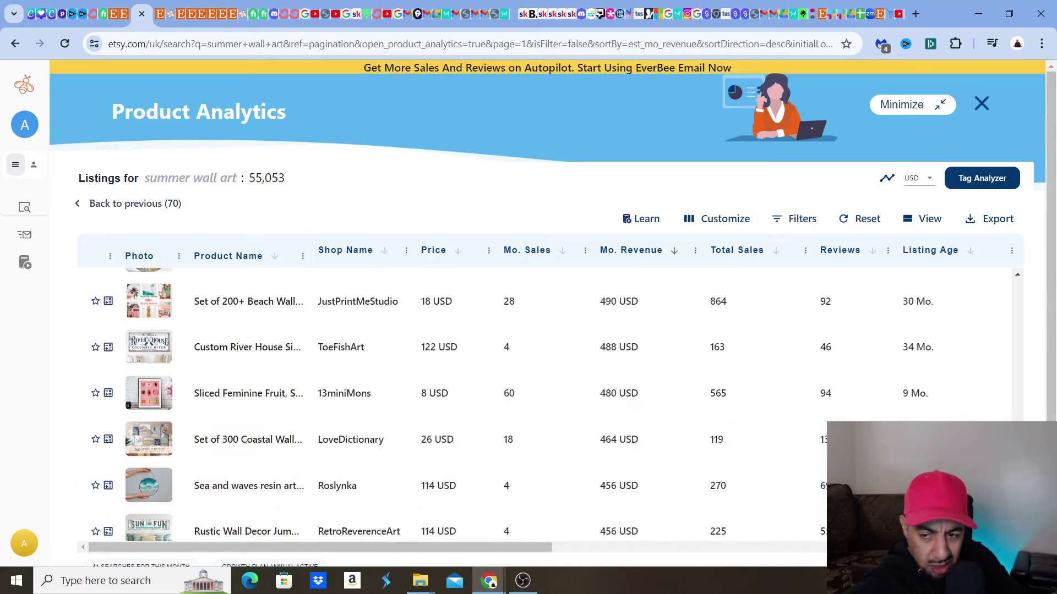
{"action": "scroll", "coordinate": [495, 404], "scroll_direction": "down", "scroll_amount": 1}
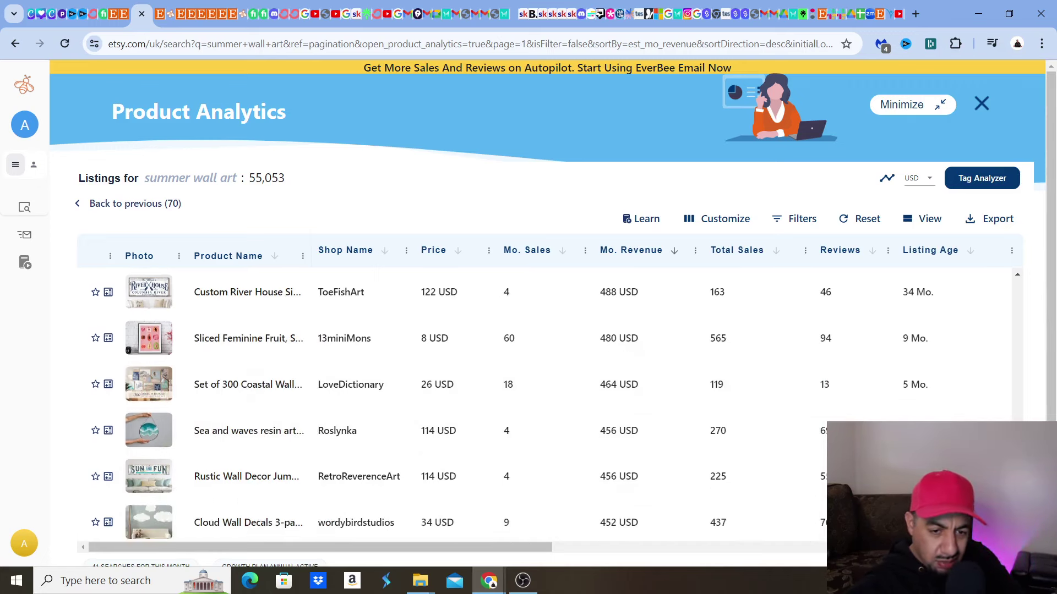
{"action": "scroll", "coordinate": [496, 404], "scroll_direction": "down", "scroll_amount": 1}
{"action": "scroll", "coordinate": [496, 404], "scroll_direction": "down", "scroll_amount": 3}
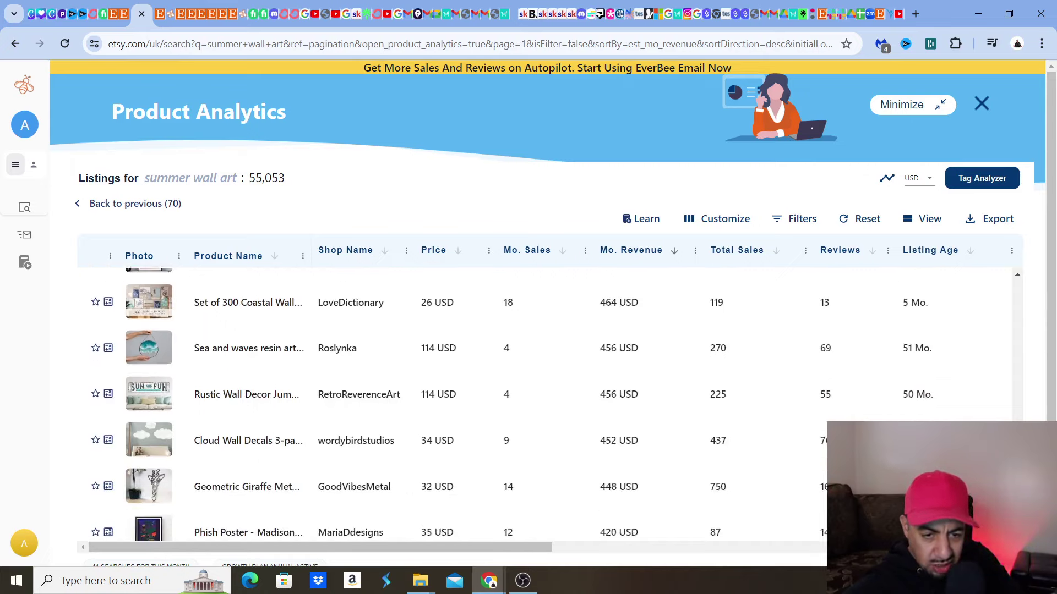
{"action": "scroll", "coordinate": [495, 404], "scroll_direction": "down", "scroll_amount": 1}
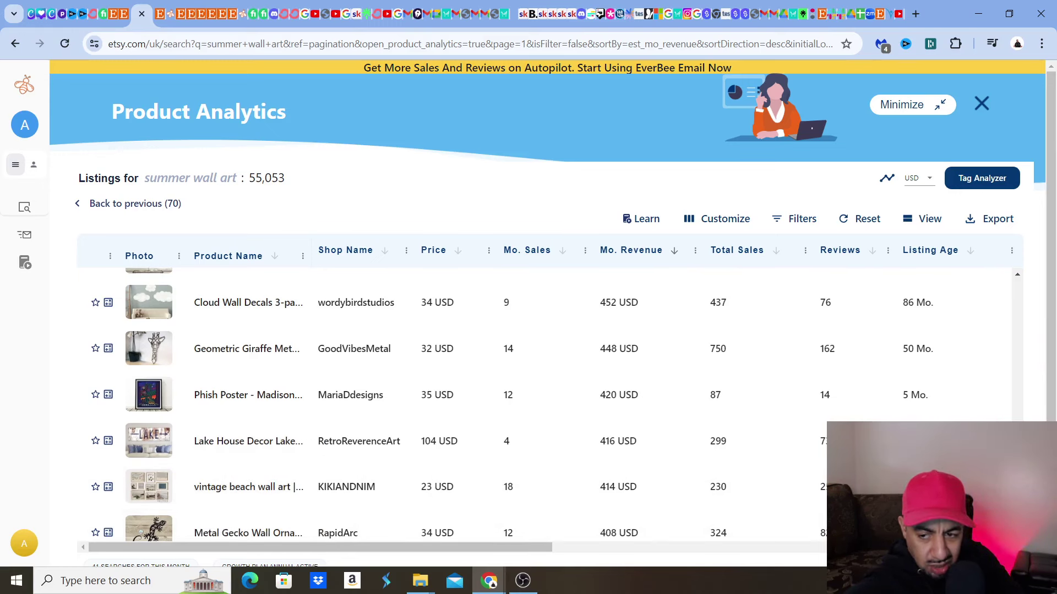
{"action": "scroll", "coordinate": [495, 404], "scroll_direction": "down", "scroll_amount": 1}
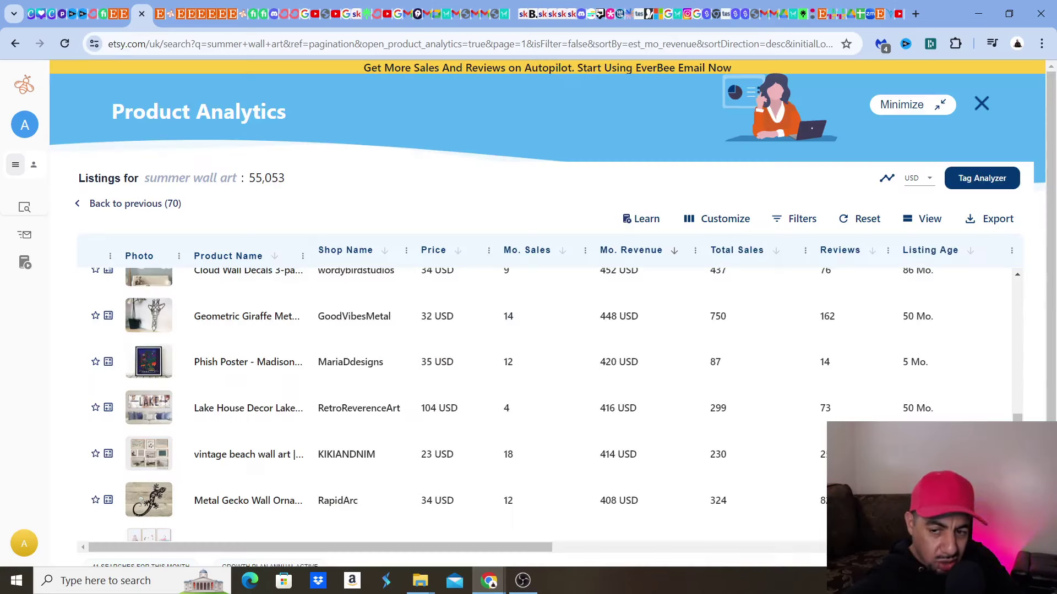
{"action": "scroll", "coordinate": [550, 404], "scroll_direction": "down", "scroll_amount": 3}
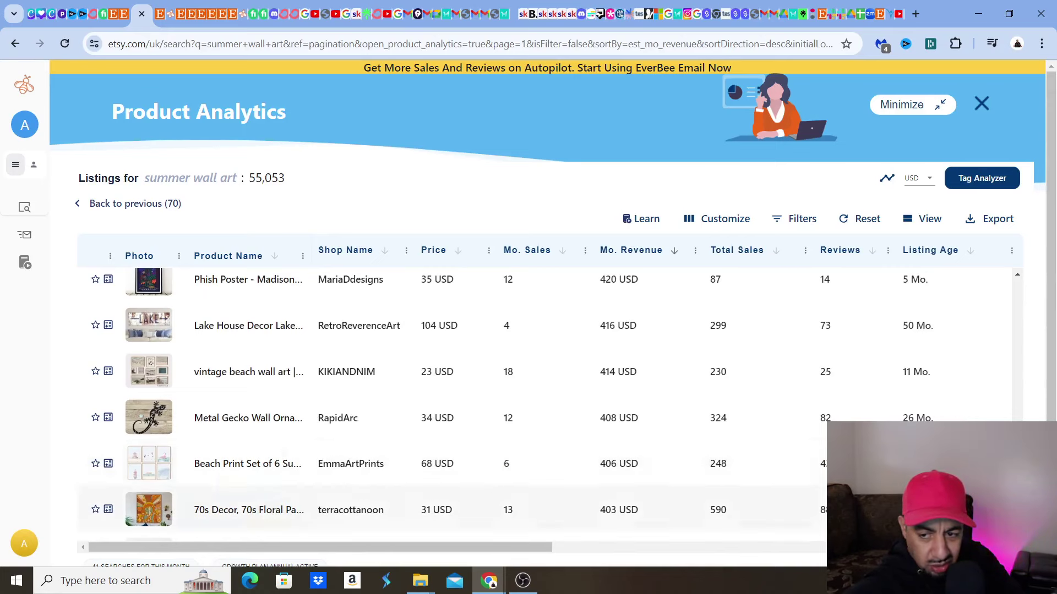
{"action": "scroll", "coordinate": [550, 404], "scroll_direction": "down", "scroll_amount": 5}
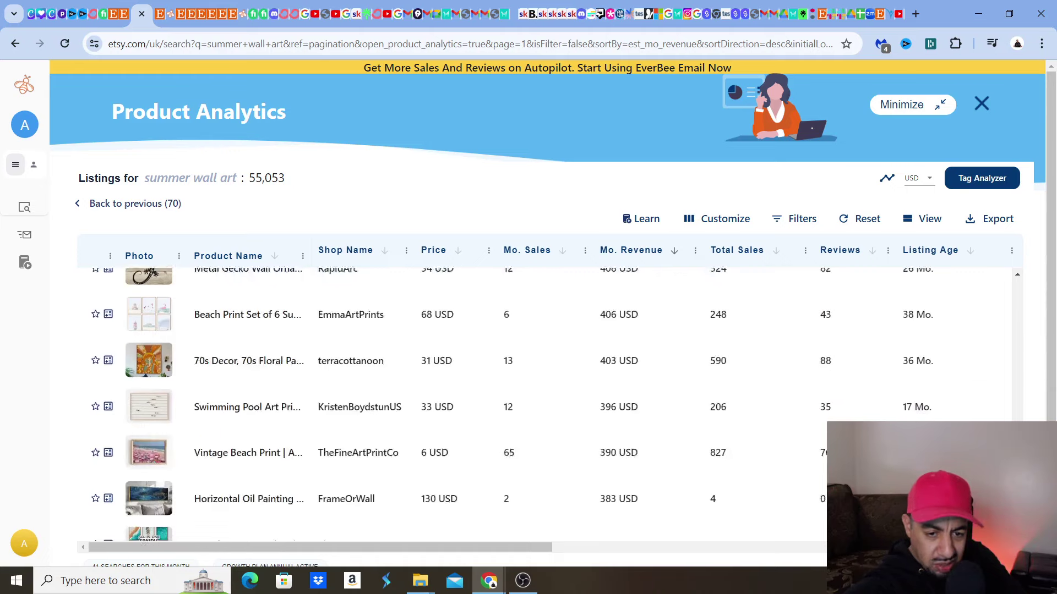
{"action": "scroll", "coordinate": [550, 405], "scroll_direction": "down", "scroll_amount": 1}
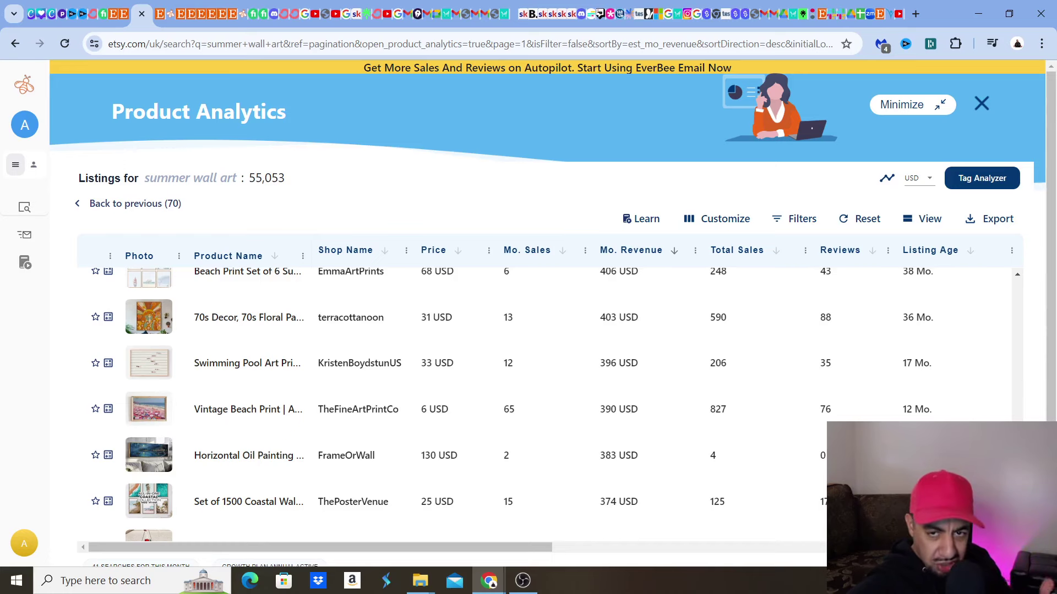
{"action": "scroll", "coordinate": [512, 404], "scroll_direction": "down", "scroll_amount": 3}
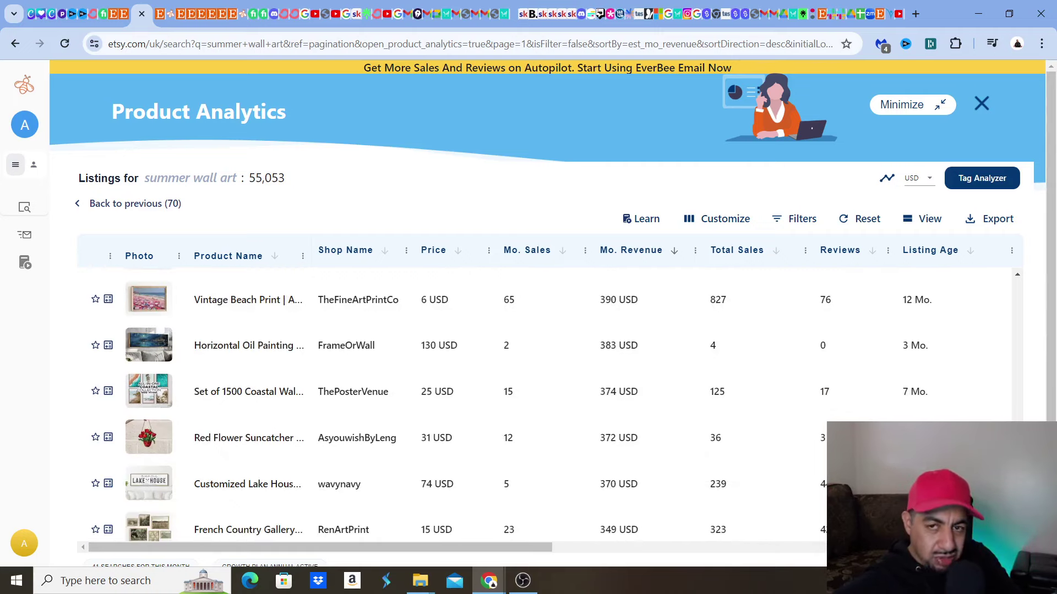
{"action": "scroll", "coordinate": [512, 404], "scroll_direction": "down", "scroll_amount": 5}
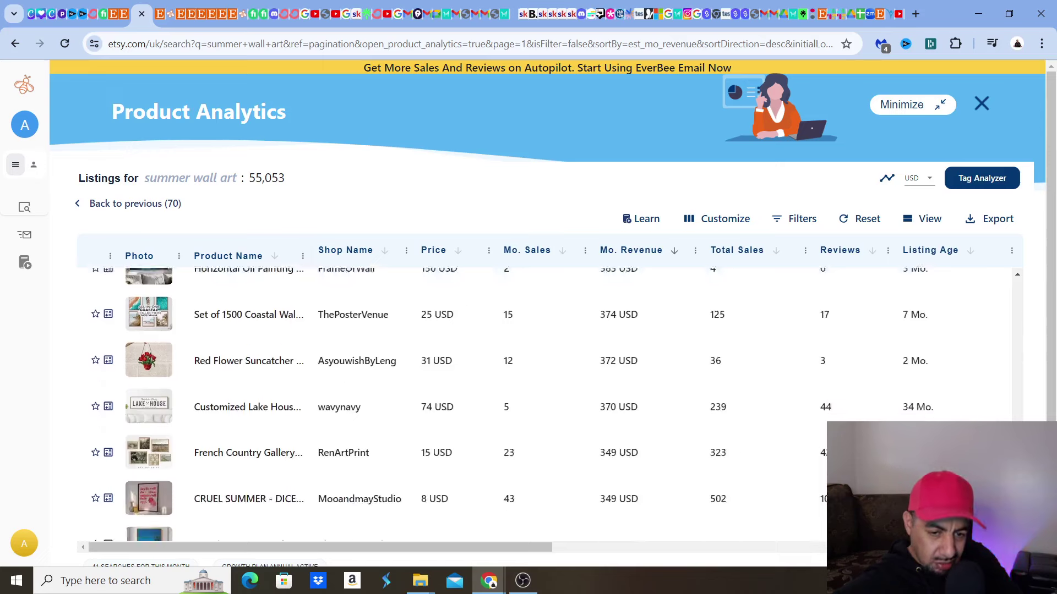
{"action": "scroll", "coordinate": [512, 404], "scroll_direction": "down", "scroll_amount": 3}
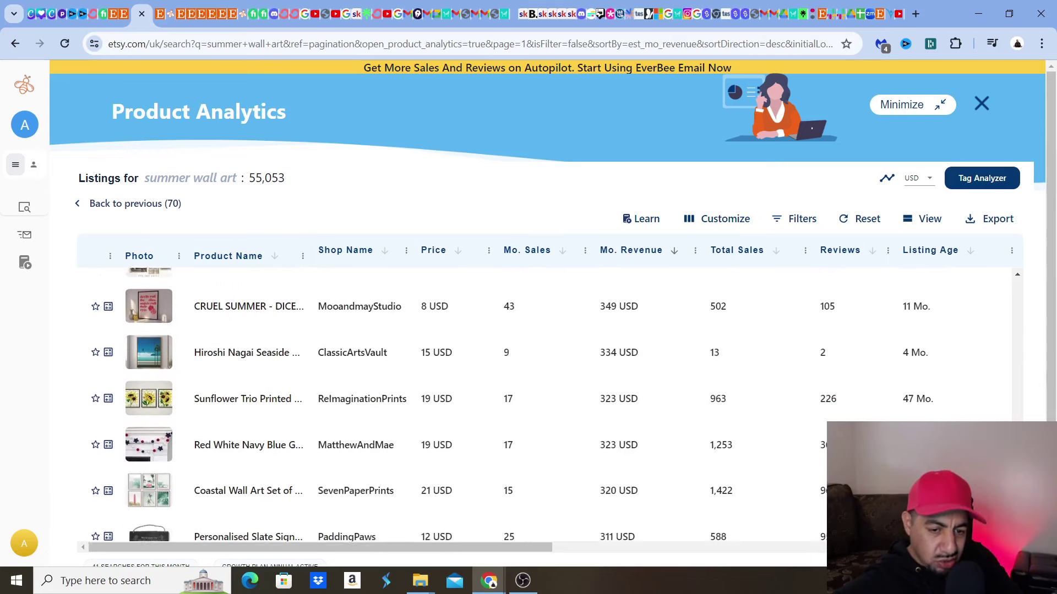
{"action": "scroll", "coordinate": [512, 404], "scroll_direction": "down", "scroll_amount": 3}
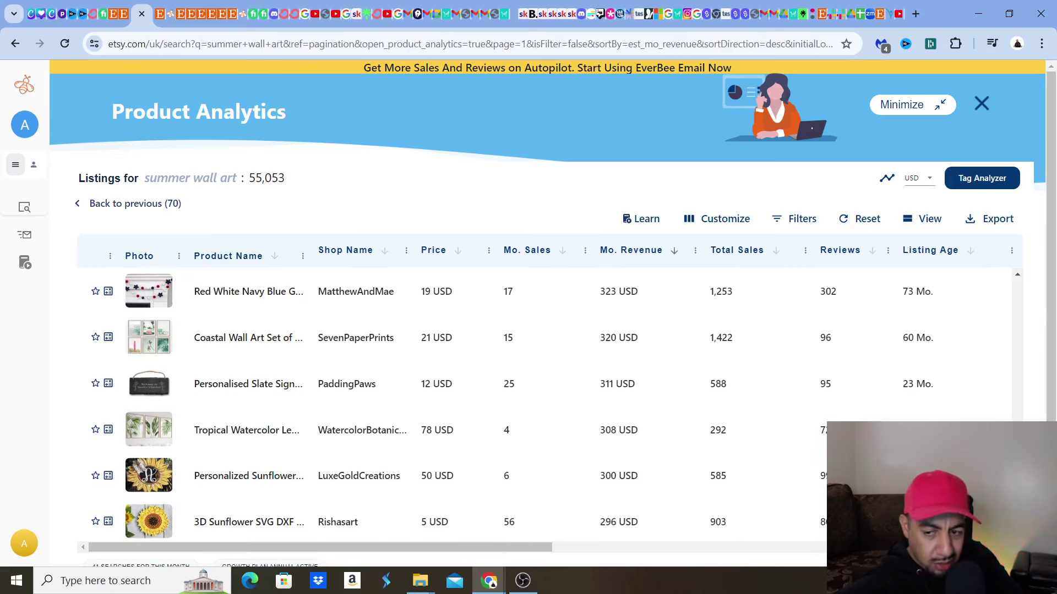
{"action": "scroll", "coordinate": [512, 404], "scroll_direction": "down", "scroll_amount": 3}
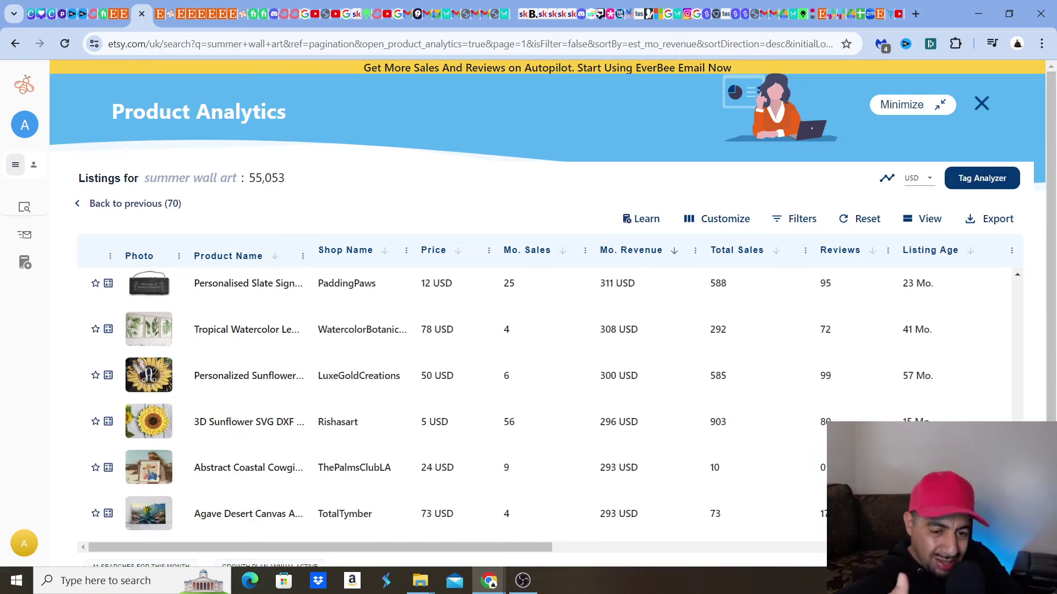
{"action": "scroll", "coordinate": [512, 404], "scroll_direction": "down", "scroll_amount": 1}
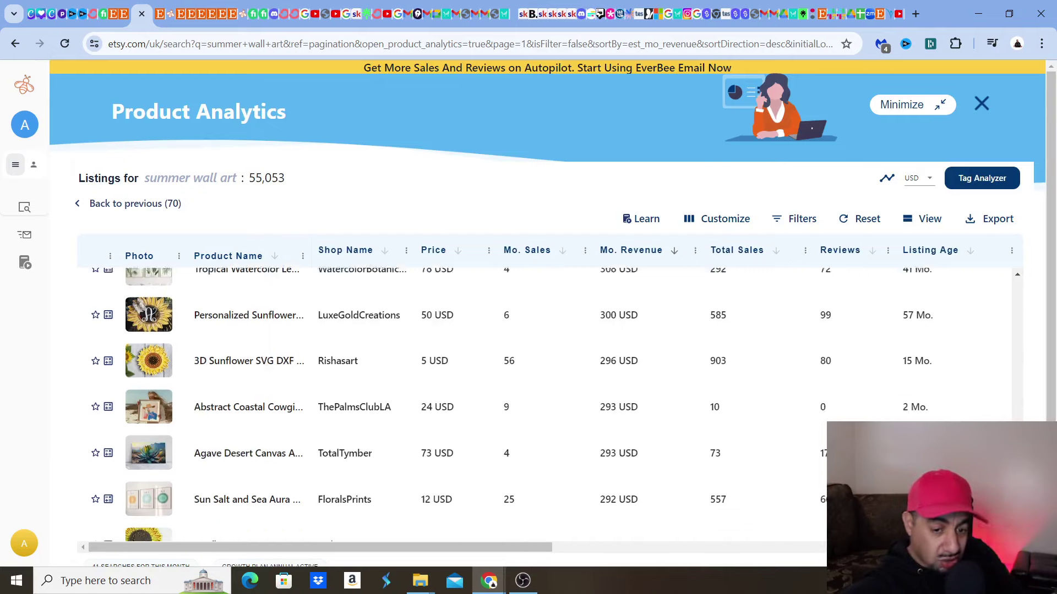
{"action": "scroll", "coordinate": [512, 406], "scroll_direction": "down", "scroll_amount": 3}
{"action": "scroll", "coordinate": [512, 406], "scroll_direction": "down", "scroll_amount": 3}
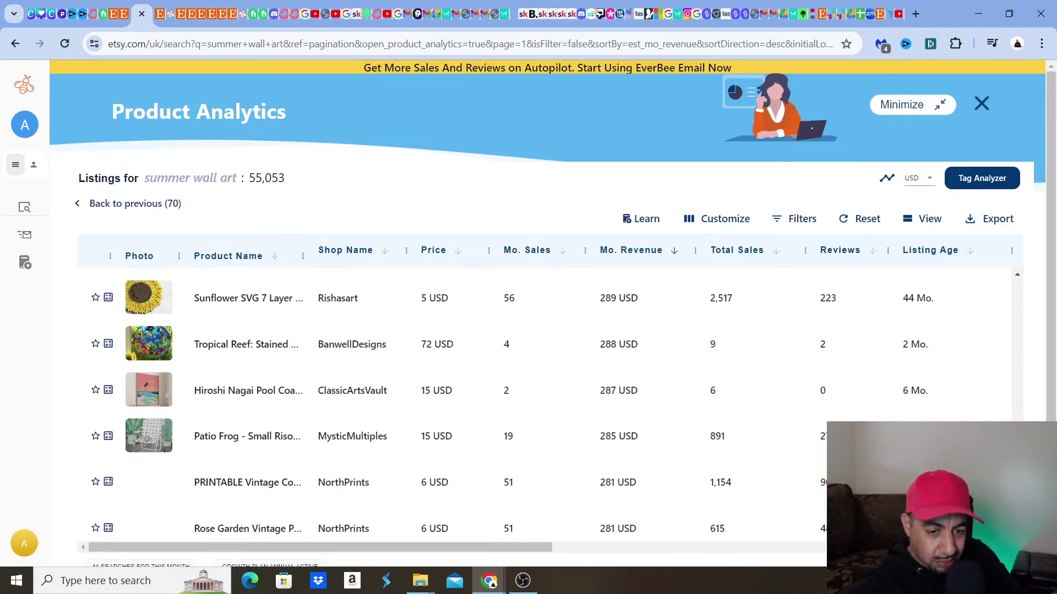
Close the analytics panel and scroll the summer wall art grid of ocean, ice cream, floral prints.
{"action": "left_click", "coordinate": [981, 104]}
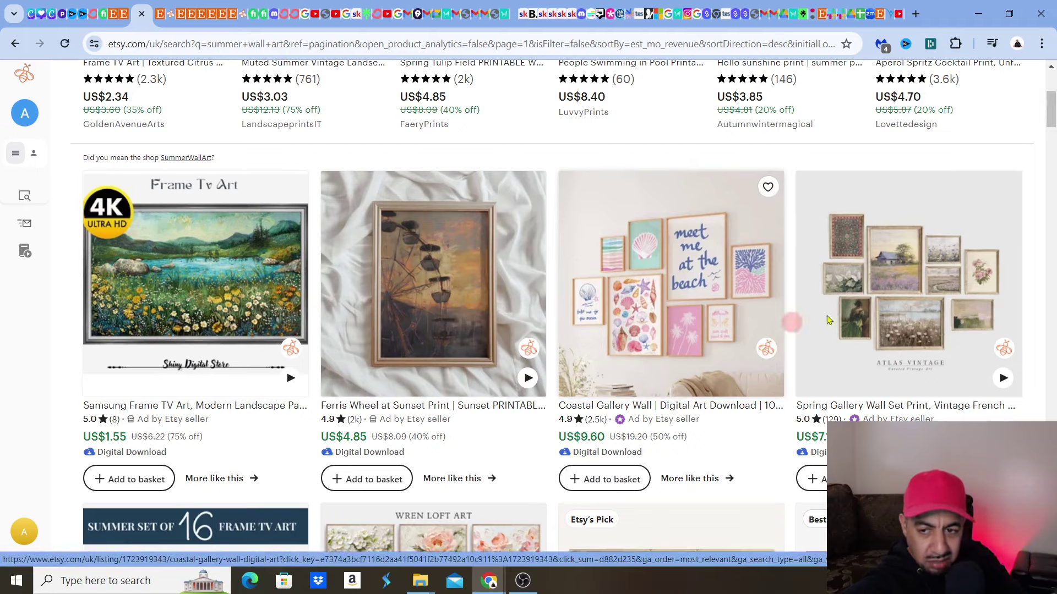
{"action": "scroll", "coordinate": [1052, 157], "scroll_direction": "down", "scroll_amount": 6}
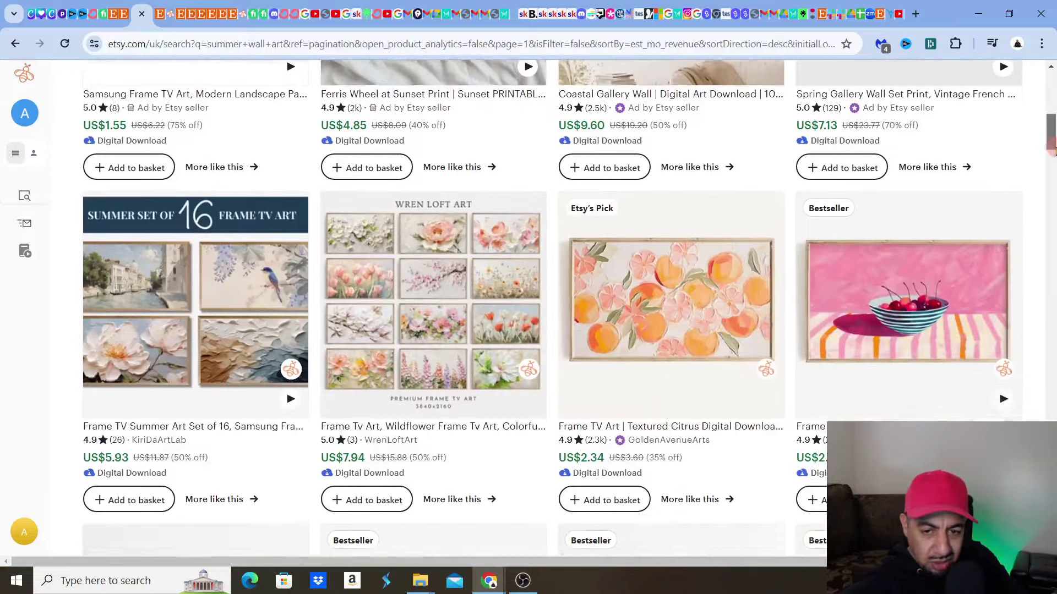
{"action": "scroll", "coordinate": [1052, 154], "scroll_direction": "down", "scroll_amount": 4}
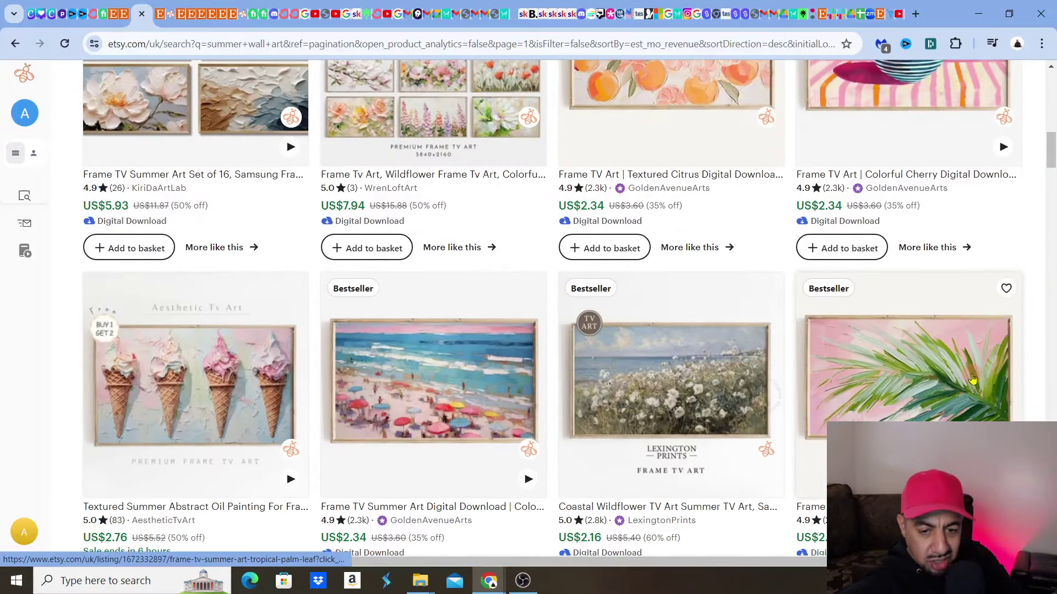
{"action": "scroll", "coordinate": [1052, 188], "scroll_direction": "down", "scroll_amount": 6}
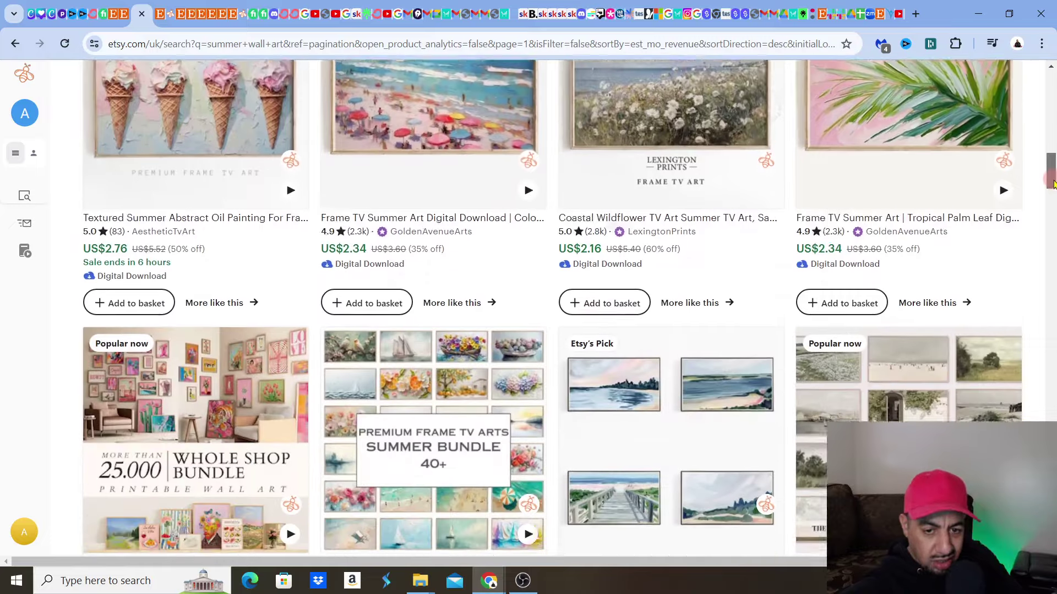
{"action": "scroll", "coordinate": [1052, 188], "scroll_direction": "down", "scroll_amount": 2}
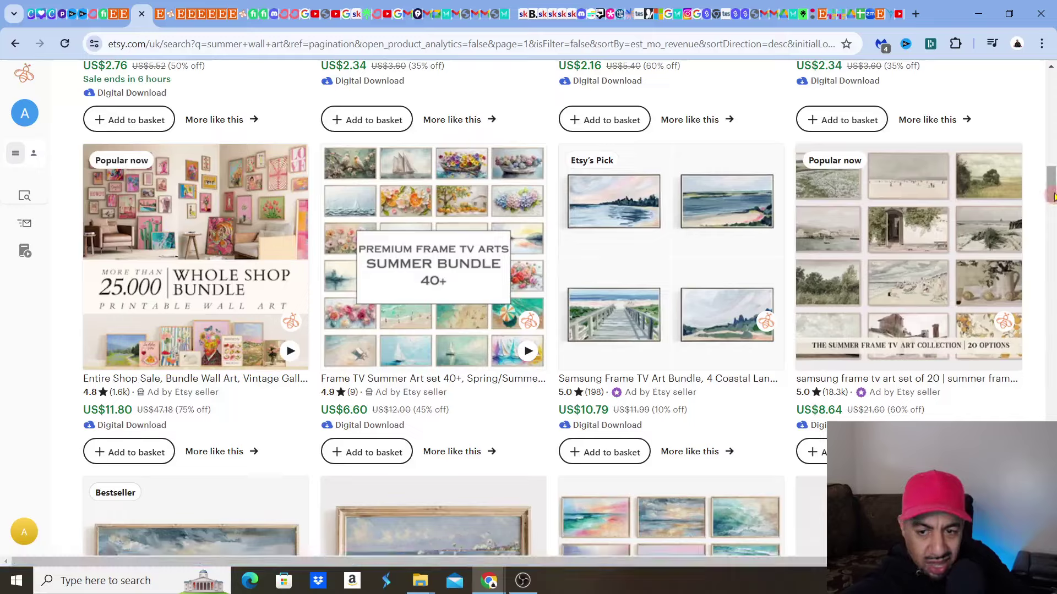
{"action": "scroll", "coordinate": [1053, 197], "scroll_direction": "down", "scroll_amount": 7}
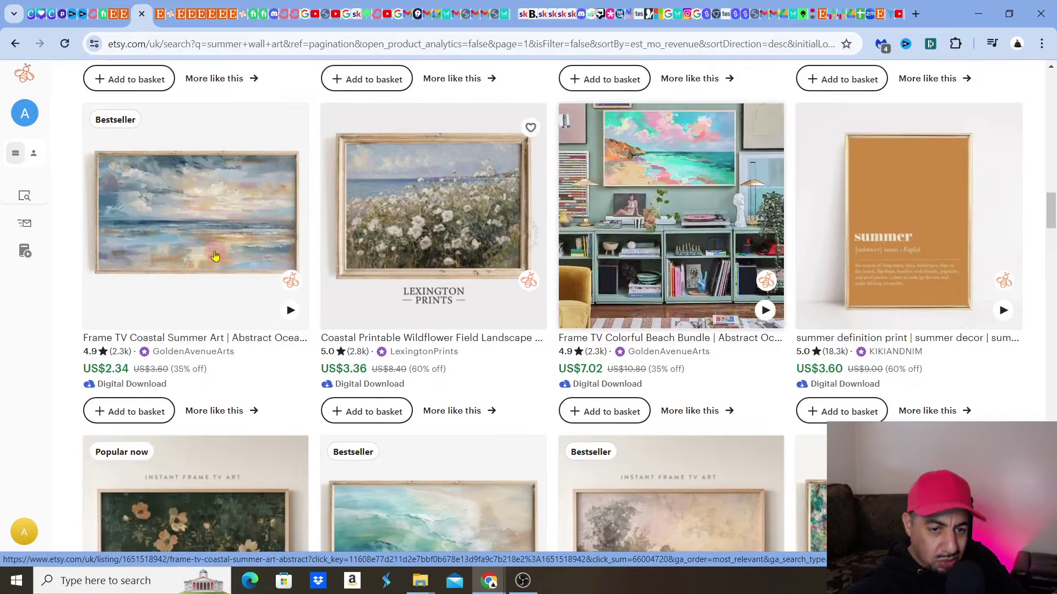
{"action": "scroll", "coordinate": [478, 256], "scroll_direction": "down", "scroll_amount": 10}
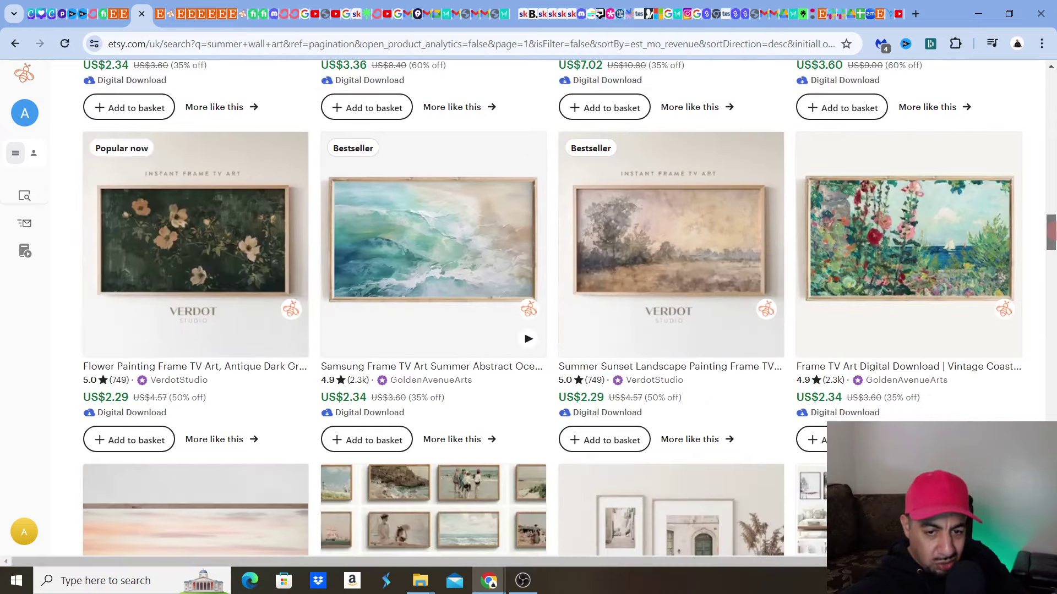
{"action": "scroll", "coordinate": [570, 308], "scroll_direction": "down", "scroll_amount": 1}
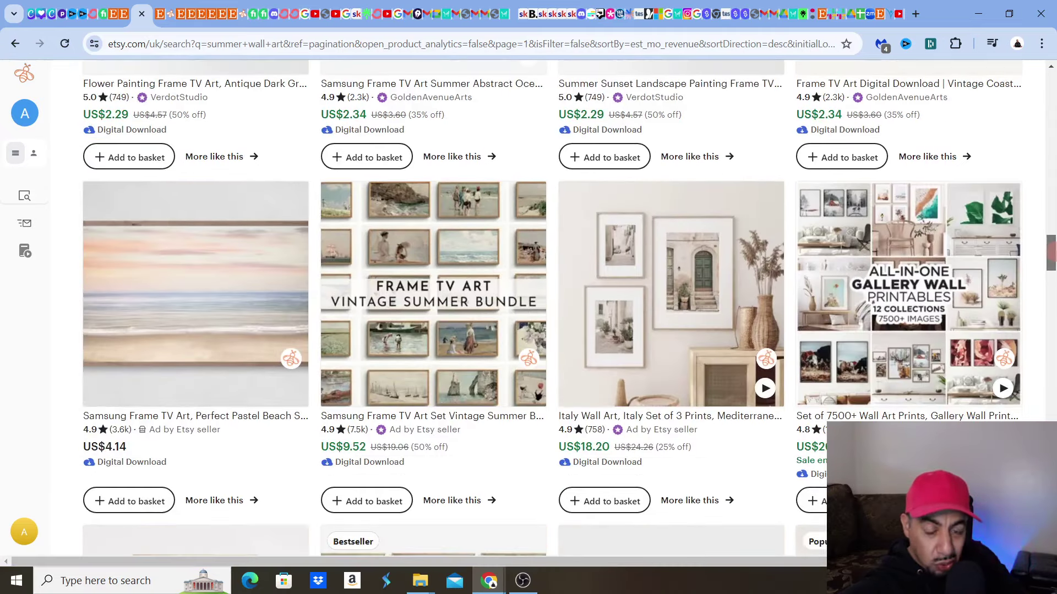
{"action": "scroll", "coordinate": [570, 308], "scroll_direction": "down", "scroll_amount": 7}
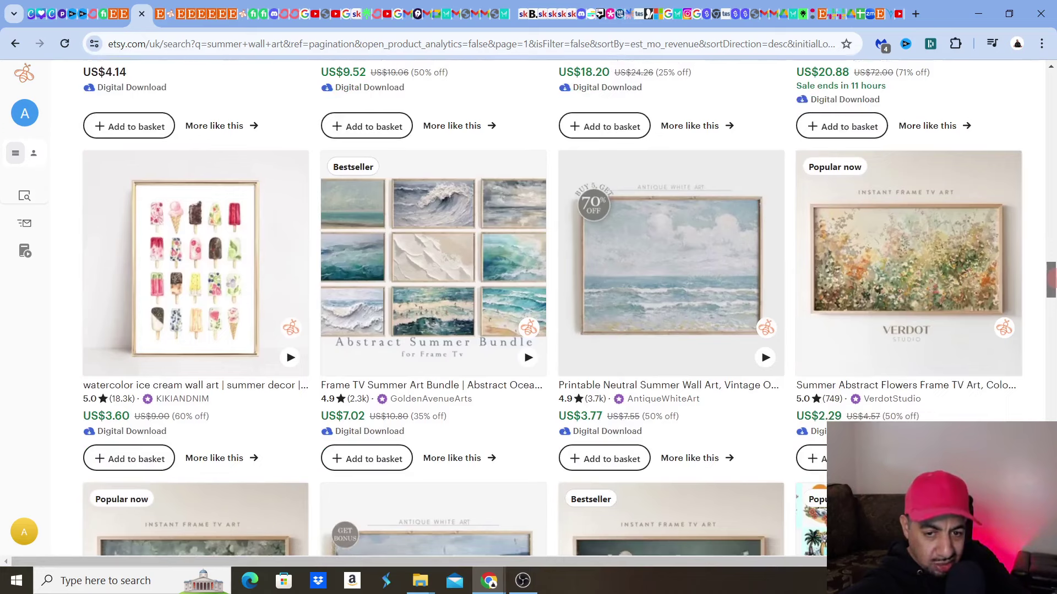
{"action": "scroll", "coordinate": [550, 308], "scroll_direction": "down", "scroll_amount": 8}
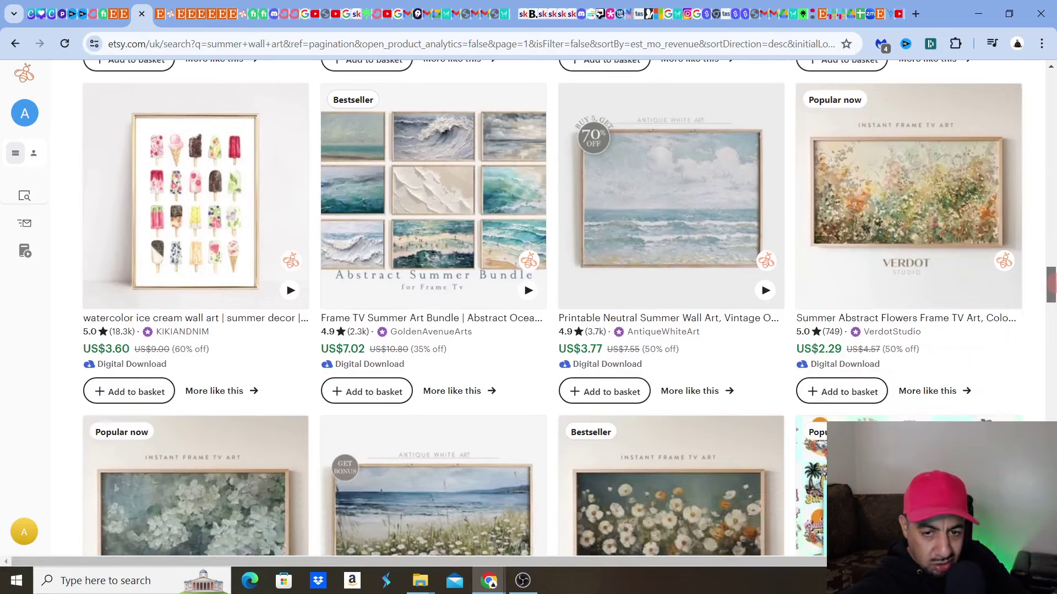
{"action": "scroll", "coordinate": [550, 309], "scroll_direction": "down", "scroll_amount": 8}
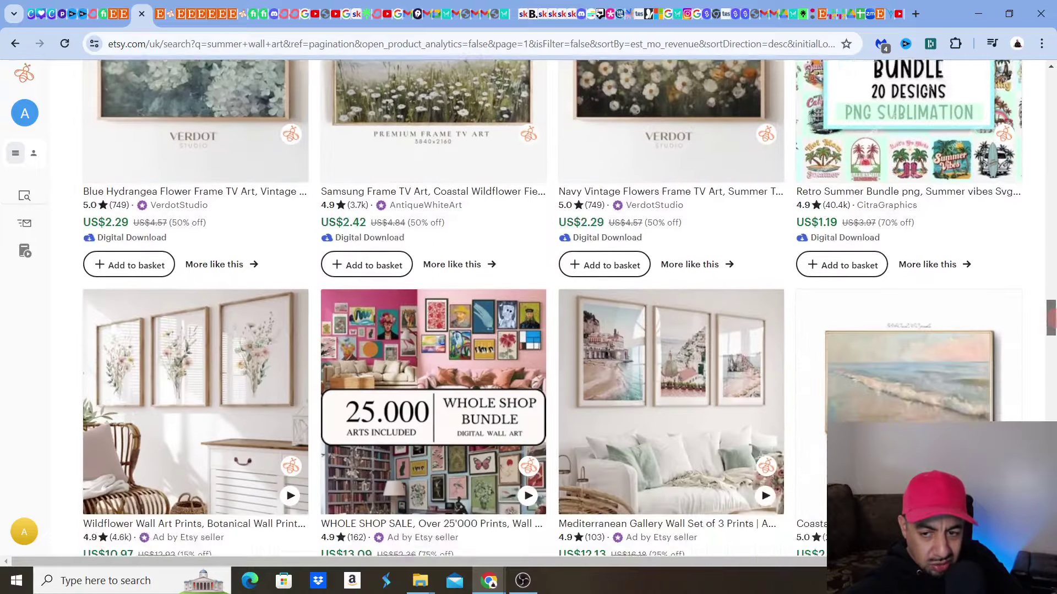
{"action": "scroll", "coordinate": [151, 323], "scroll_direction": "down", "scroll_amount": 1}
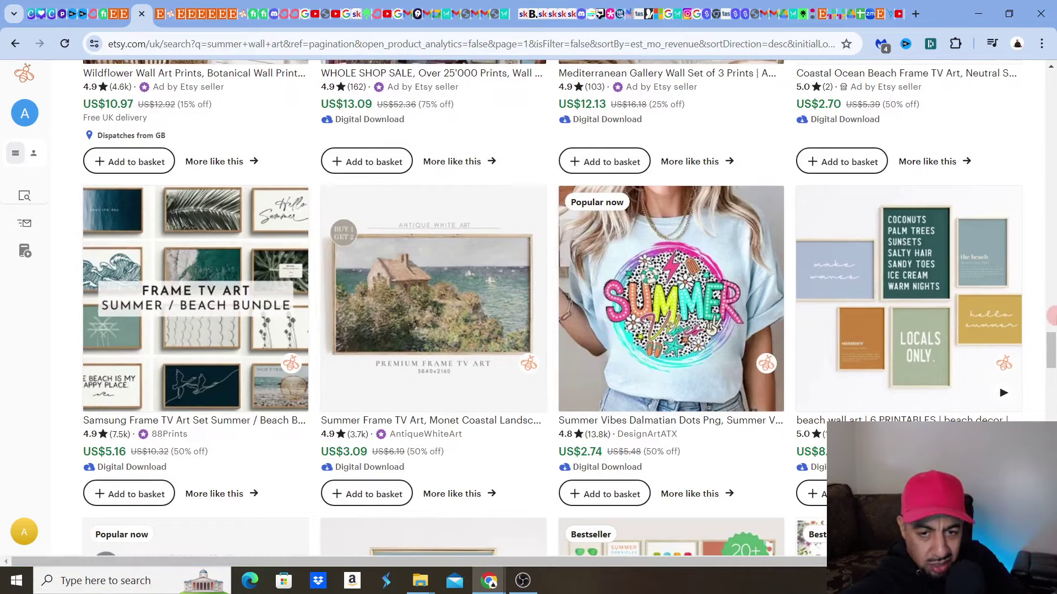
{"action": "left_click_drag", "start_coordinate": [1052, 316], "coordinate": [1052, 368]}
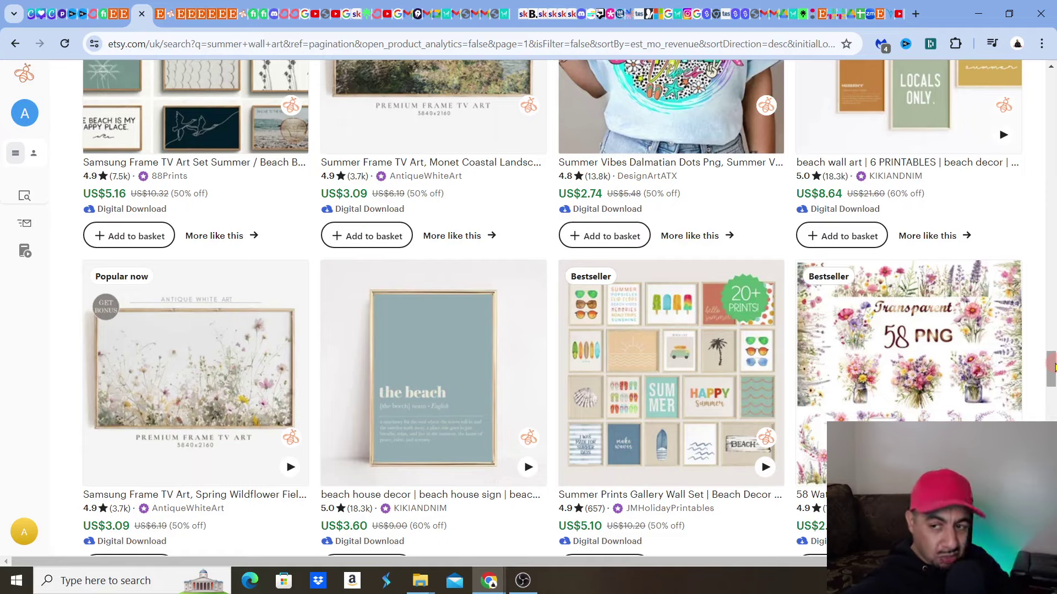
{"action": "scroll", "coordinate": [1052, 368], "scroll_direction": "up", "scroll_amount": 4}
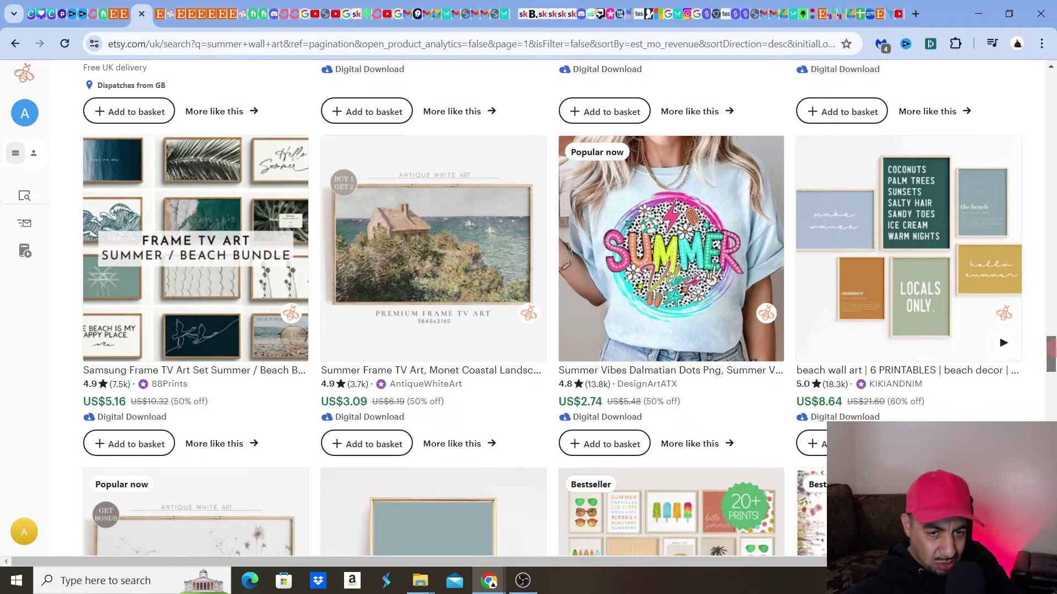
{"action": "left_click_drag", "start_coordinate": [1051, 349], "coordinate": [1043, 285]}
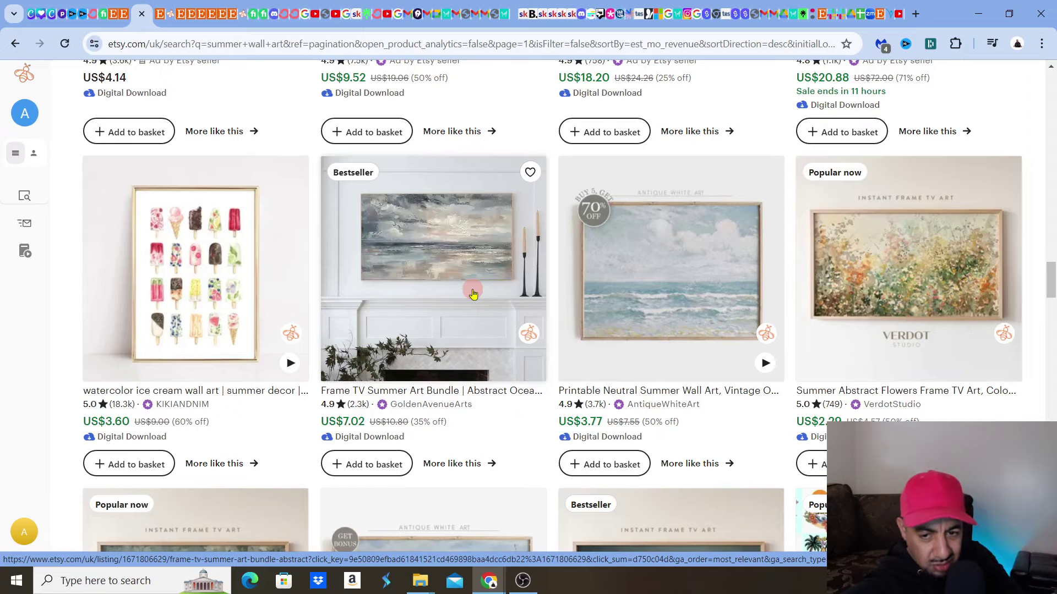
{"action": "left_click_drag", "start_coordinate": [1049, 283], "coordinate": [1048, 248]}
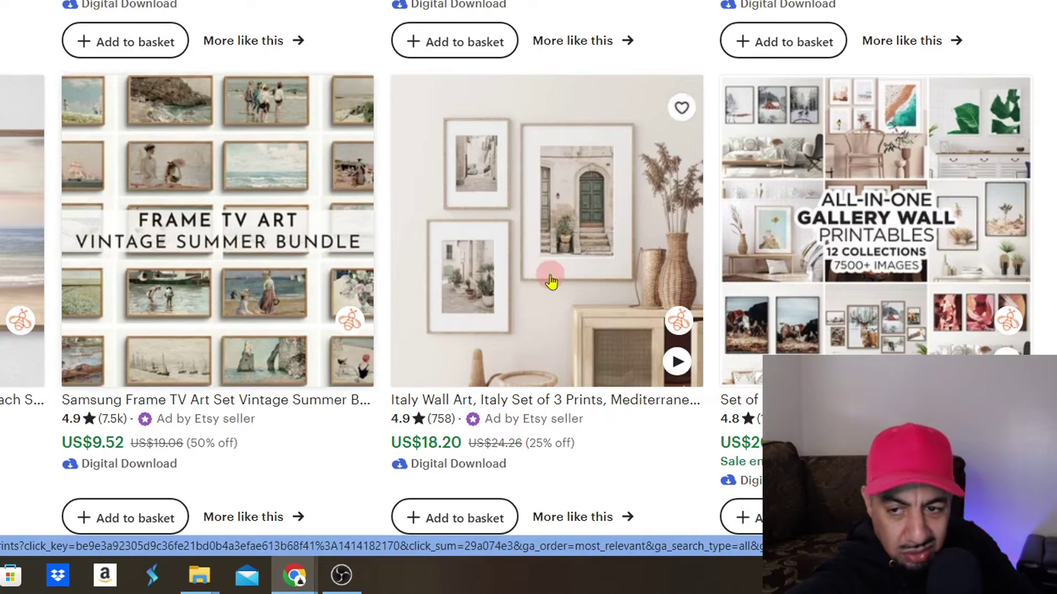
{"action": "scroll", "coordinate": [551, 282], "scroll_direction": "up", "scroll_amount": 5}
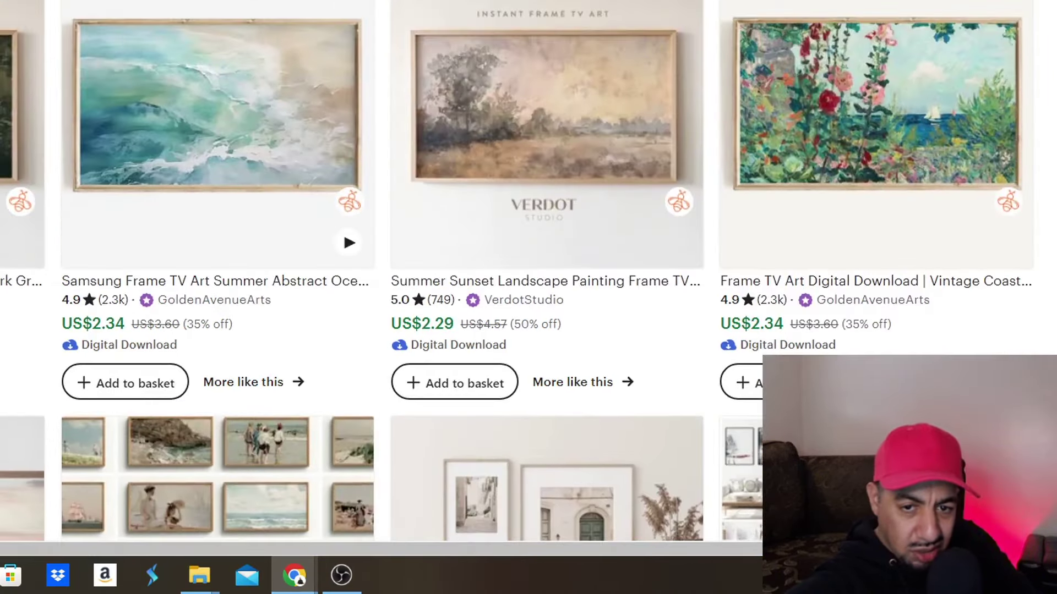
{"action": "scroll", "coordinate": [529, 270], "scroll_direction": "up", "scroll_amount": 10}
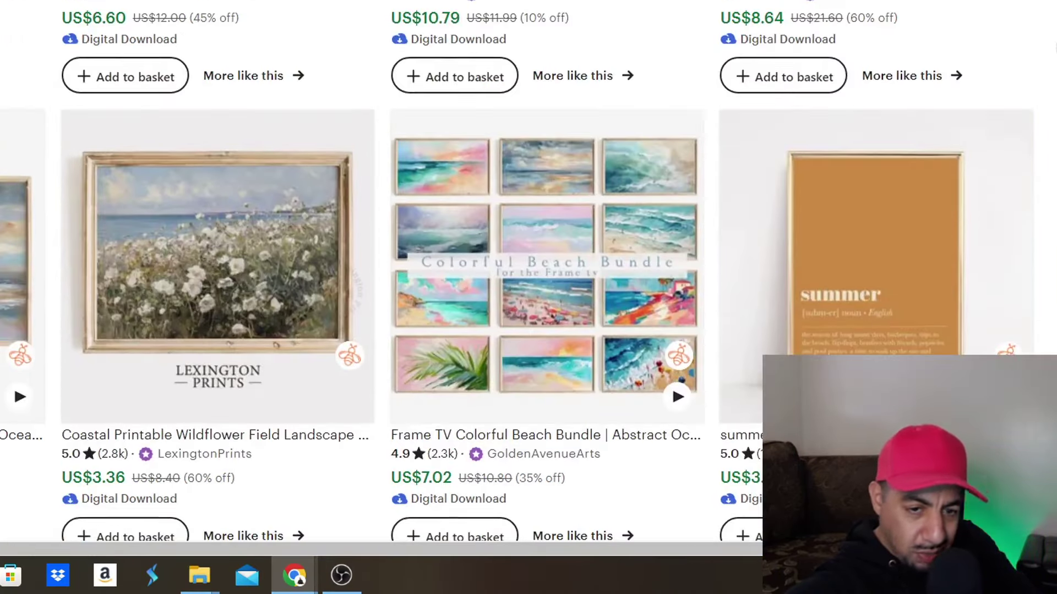
{"action": "scroll", "coordinate": [529, 269], "scroll_direction": "up", "scroll_amount": 10}
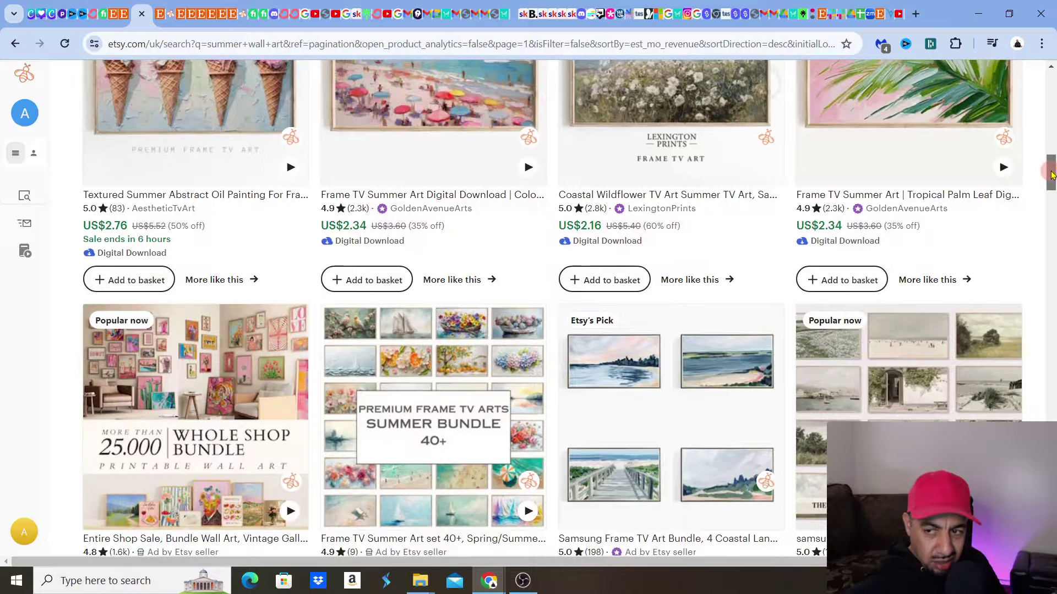
{"action": "scroll", "coordinate": [1050, 158], "scroll_direction": "up", "scroll_amount": 5}
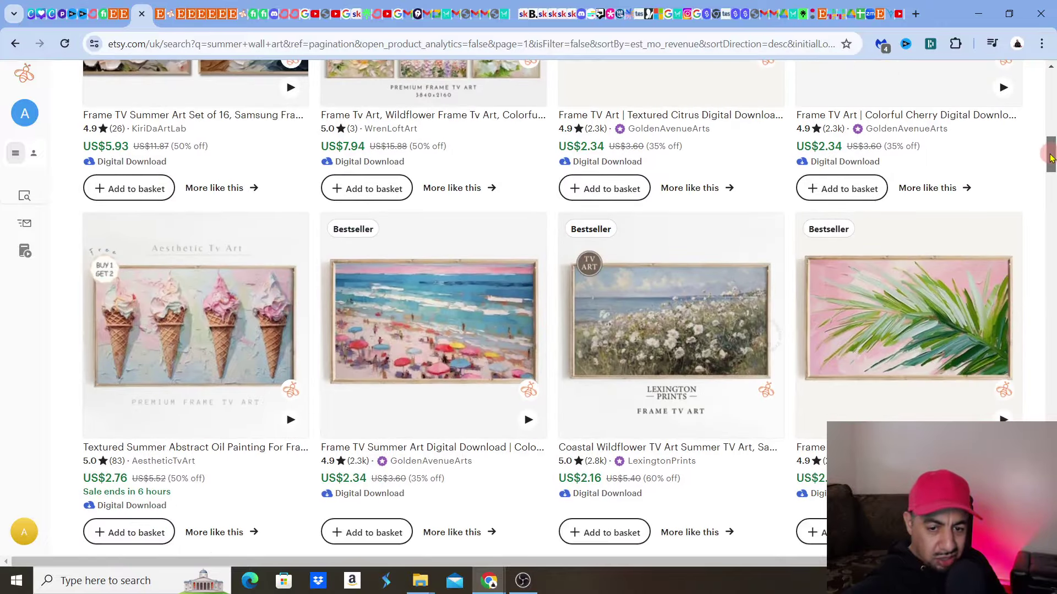
{"action": "mouse_move", "coordinate": [1050, 157]}
{"action": "left_mouse_down"}
{"action": "mouse_move", "coordinate": [1046, 115]}
{"action": "mouse_move", "coordinate": [1048, 163]}
{"action": "left_mouse_up"}
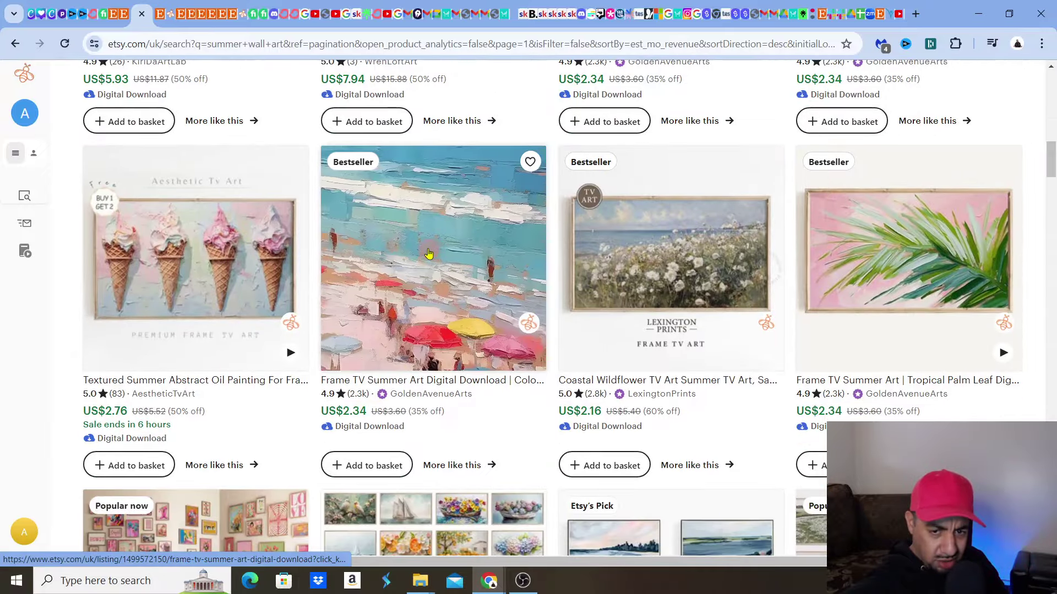
Open the colorful beach Frame TV listing from the summer wall art results.
{"action": "left_click", "coordinate": [430, 252]}
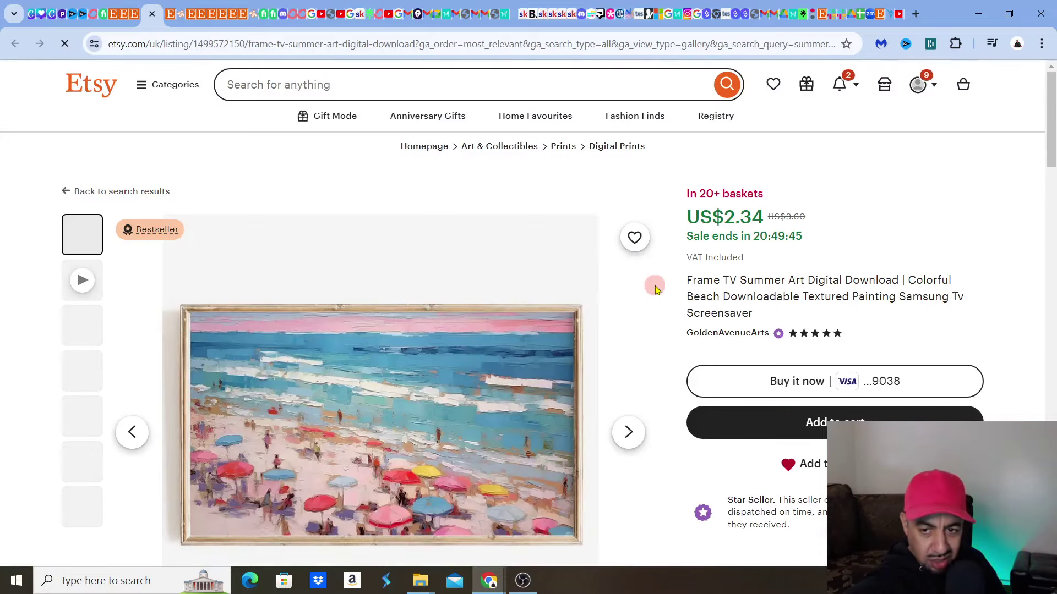
{"action": "left_click", "coordinate": [134, 17]}
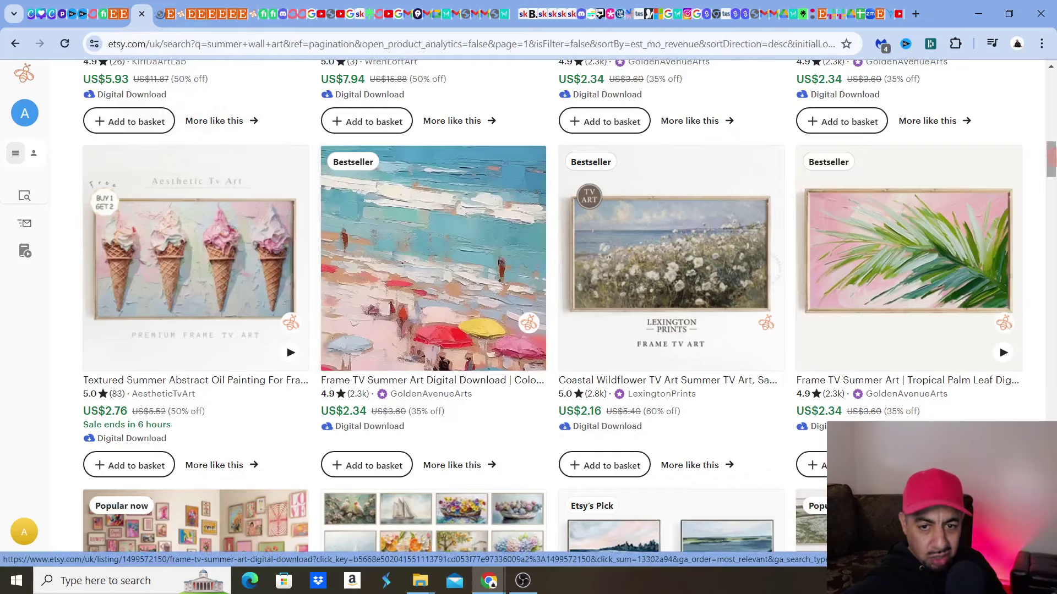
{"action": "left_click_drag", "start_coordinate": [1050, 160], "coordinate": [1049, 55]}
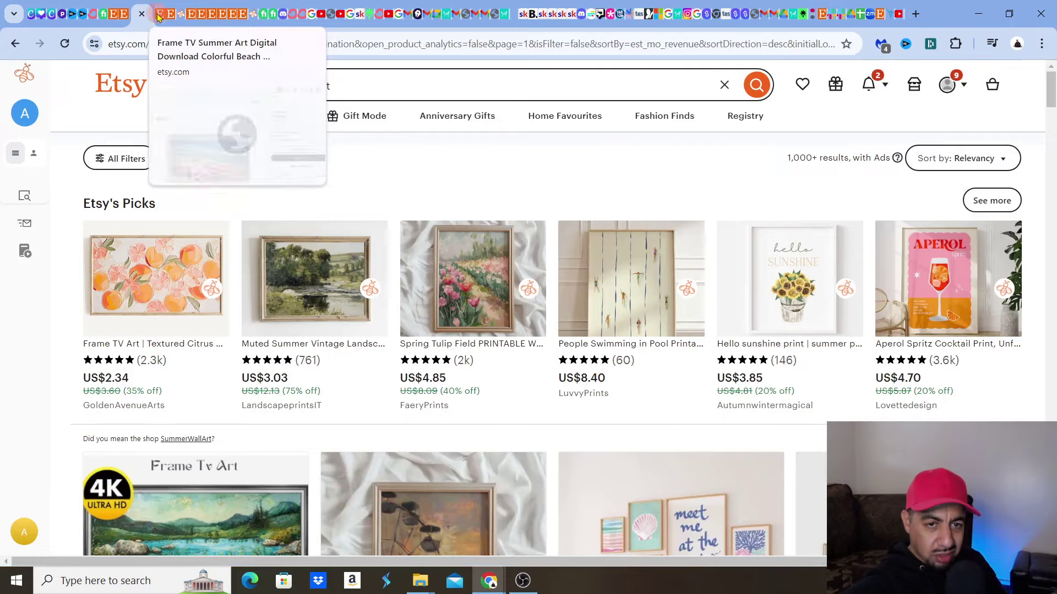
{"action": "left_click", "coordinate": [157, 15]}
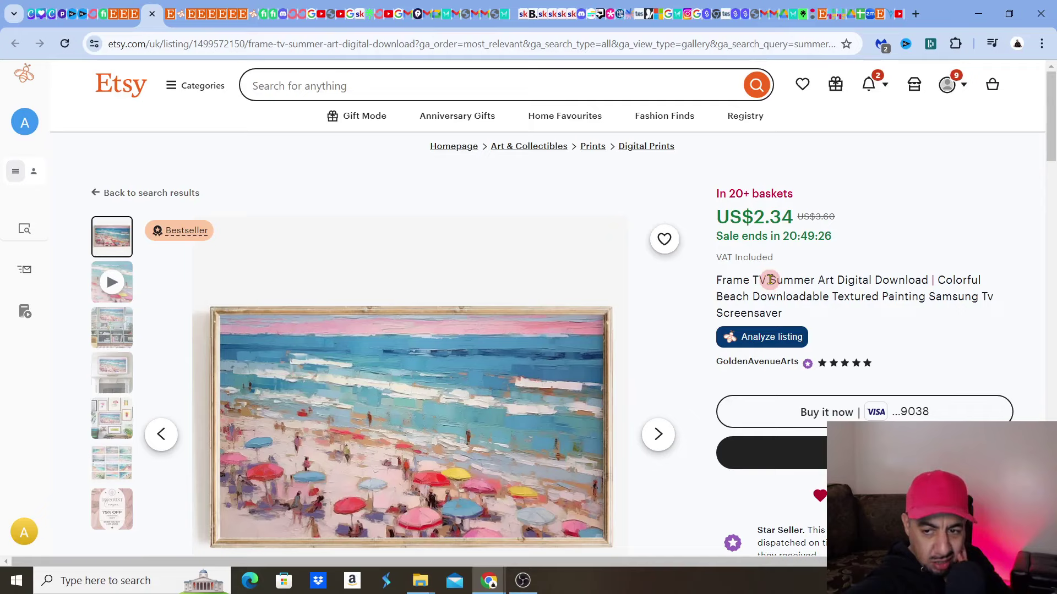
Highlight 'Summer Art' in the listing title and request EverBee's listing analysis.
{"action": "left_click_drag", "start_coordinate": [770, 279], "coordinate": [830, 279]}
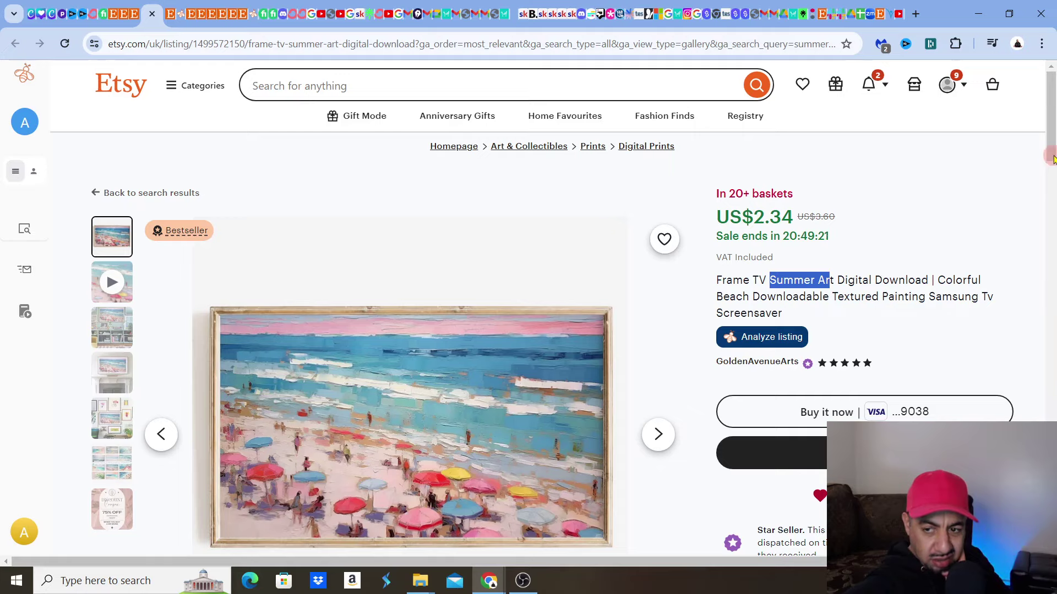
{"action": "scroll", "coordinate": [1051, 170], "scroll_direction": "down", "scroll_amount": 1}
{"action": "scroll", "coordinate": [1051, 171], "scroll_direction": "down", "scroll_amount": 3}
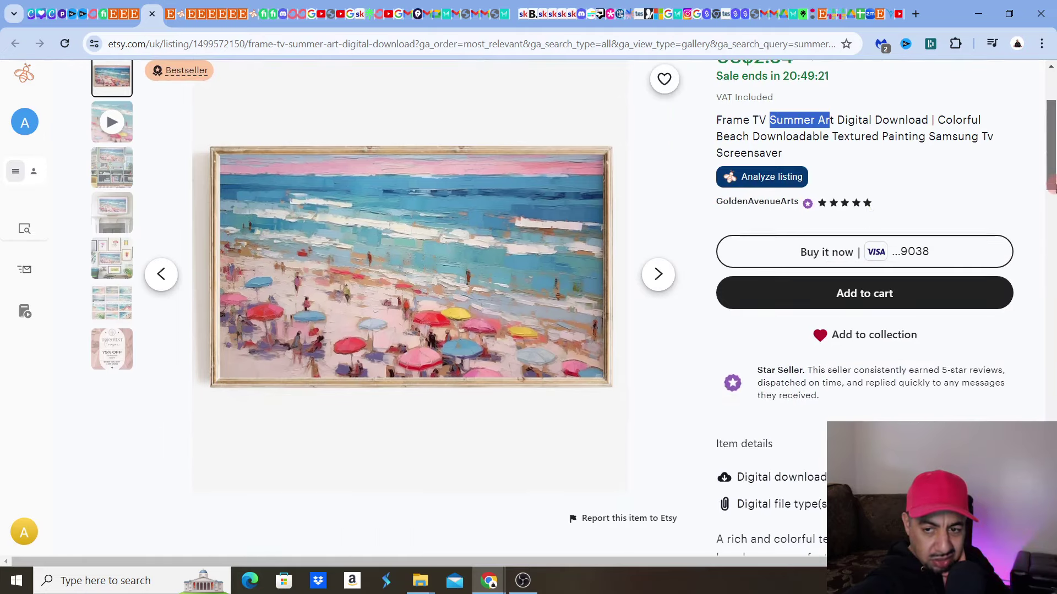
{"action": "left_click", "coordinate": [756, 179]}
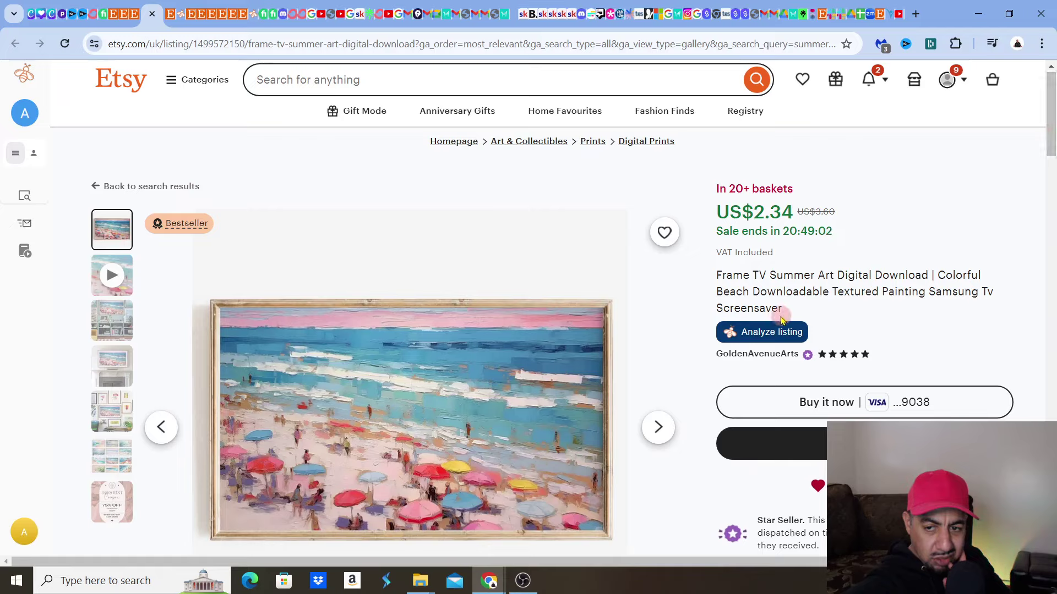
Look at the Frame TV Colorful Beach Bundle listing, then return to Product Analytics.
{"action": "left_click", "coordinate": [763, 332]}
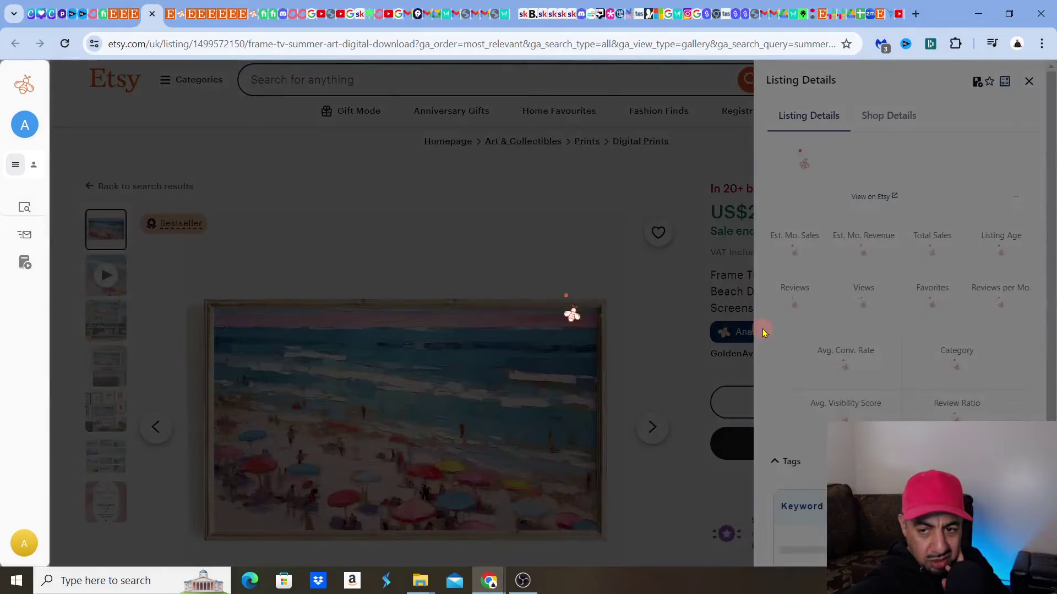
{"action": "left_click", "coordinate": [653, 293]}
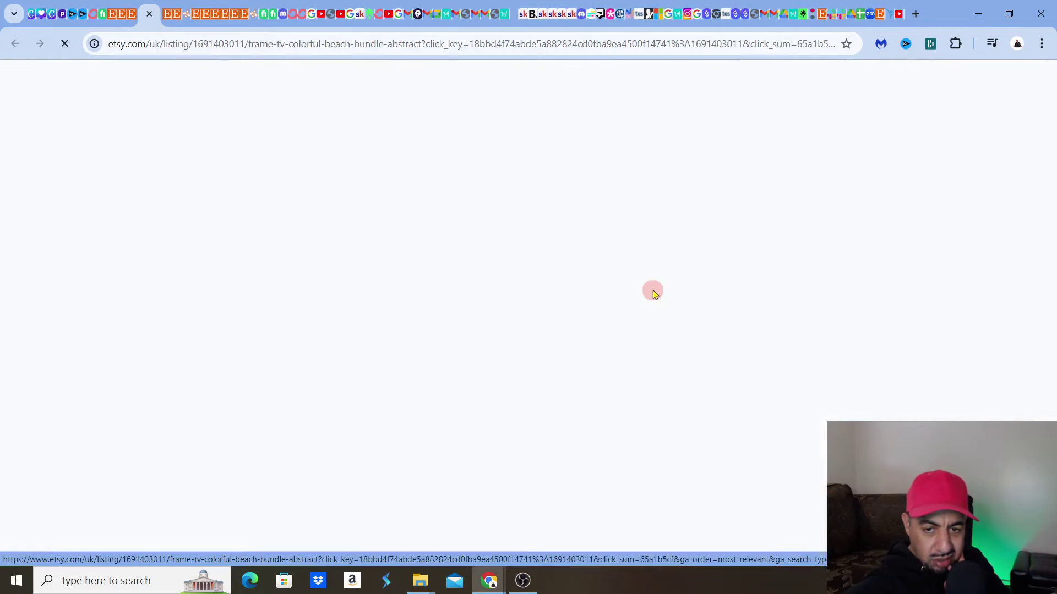
{"action": "key", "text": "alt+Left"}
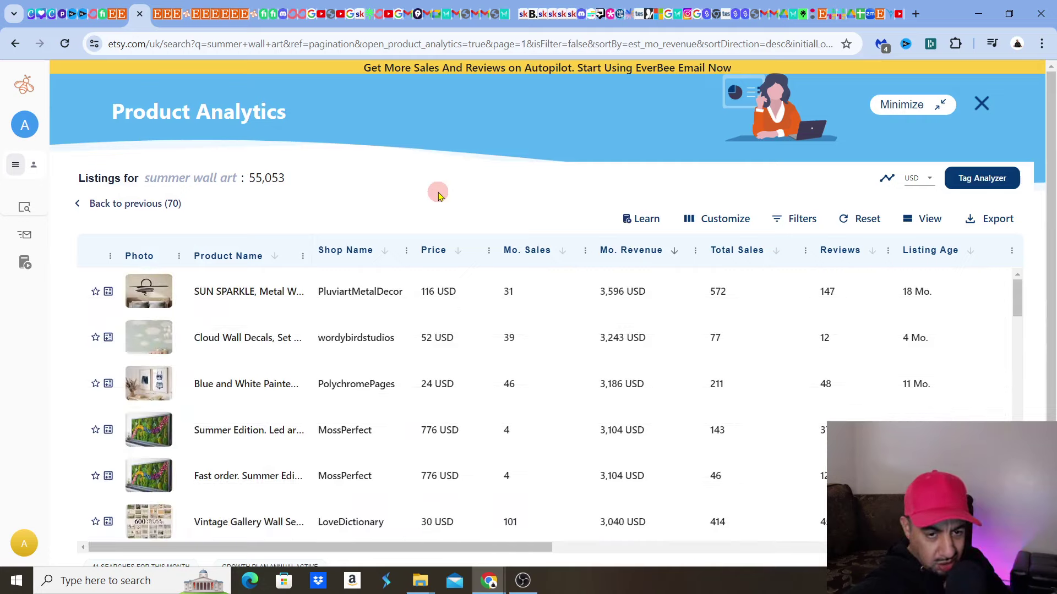
Open the Set of 300 Coastal Wall listing's Etsy page from its details.
{"action": "scroll", "coordinate": [143, 408], "scroll_direction": "down", "scroll_amount": 15}
{"action": "mouse_move", "coordinate": [143, 408]}
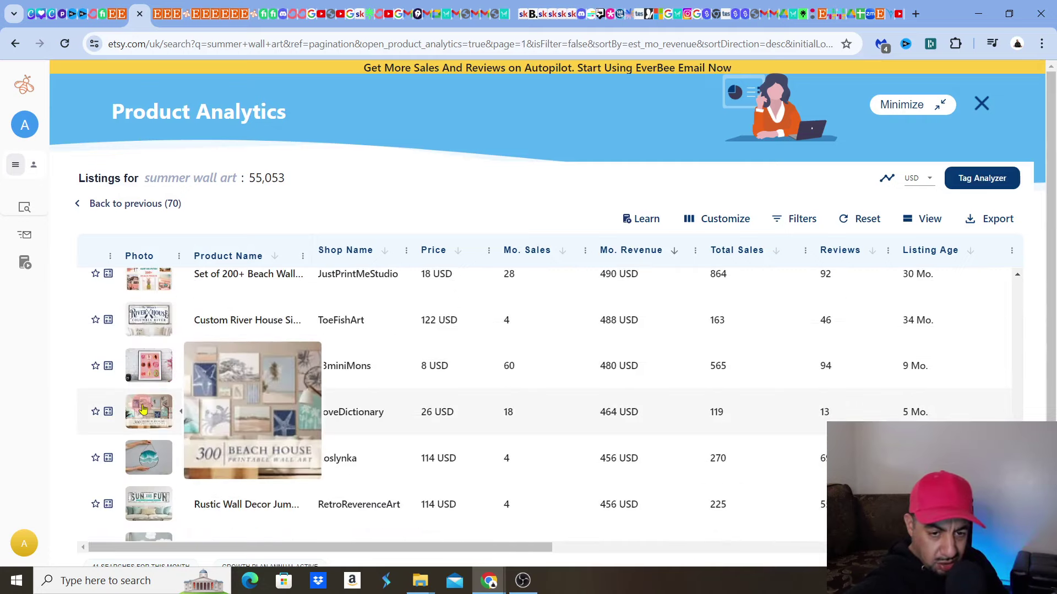
{"action": "left_click", "coordinate": [143, 408]}
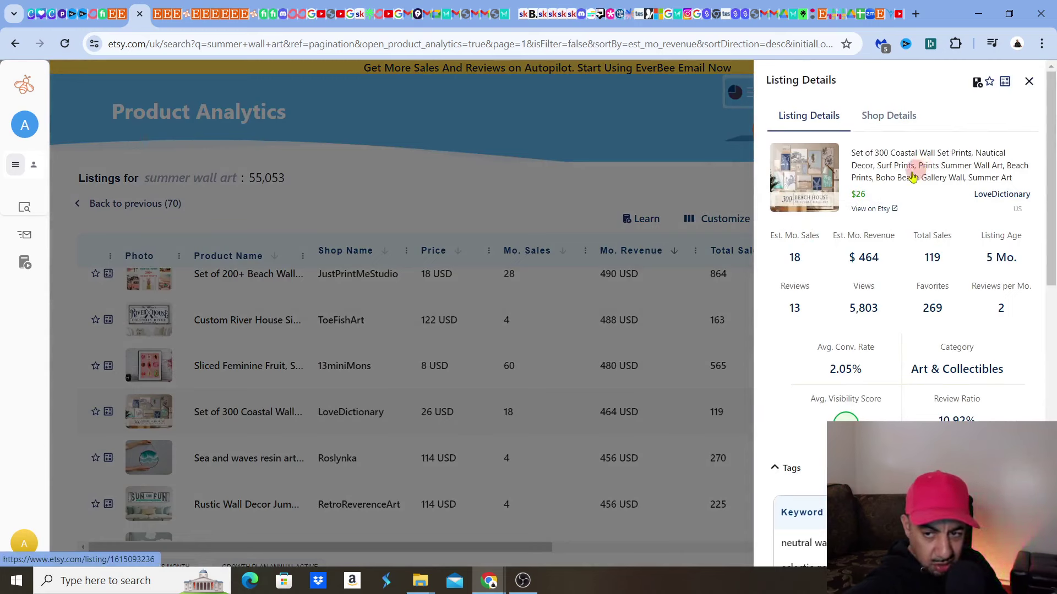
{"action": "left_click", "coordinate": [869, 210]}
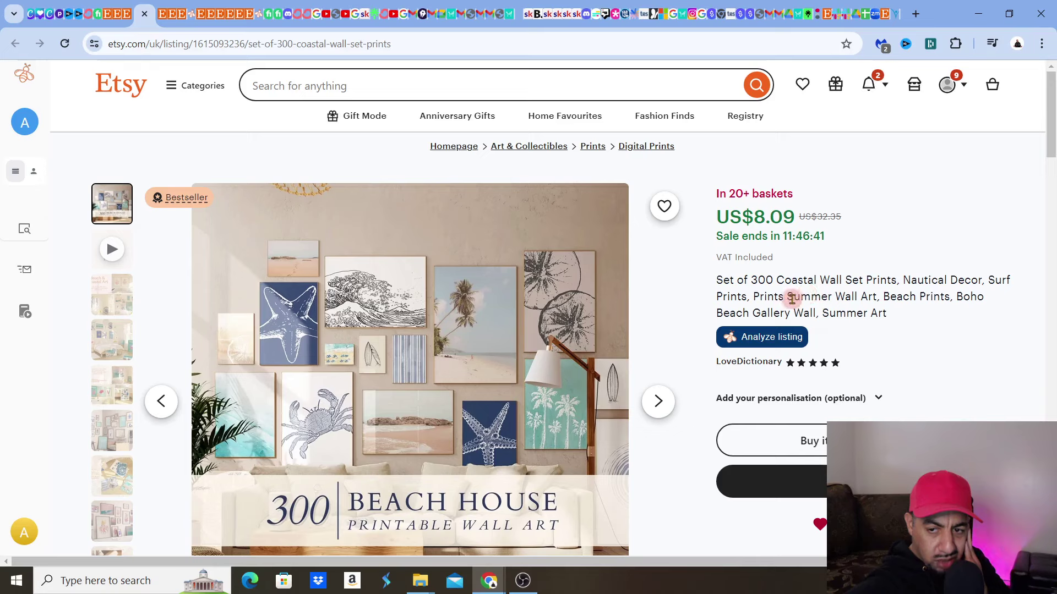
Highlight 'Summer Wall Art' in the title, then switch photos to the Beach & Coastal Art collage.
{"action": "left_click_drag", "start_coordinate": [788, 298], "coordinate": [877, 297]}
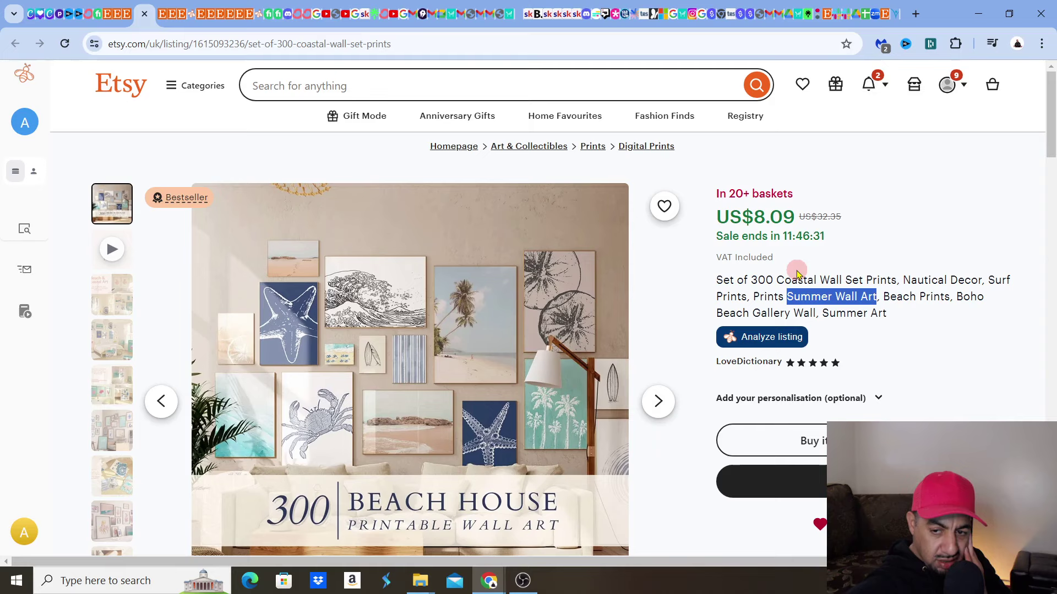
{"action": "left_click", "coordinate": [938, 350]}
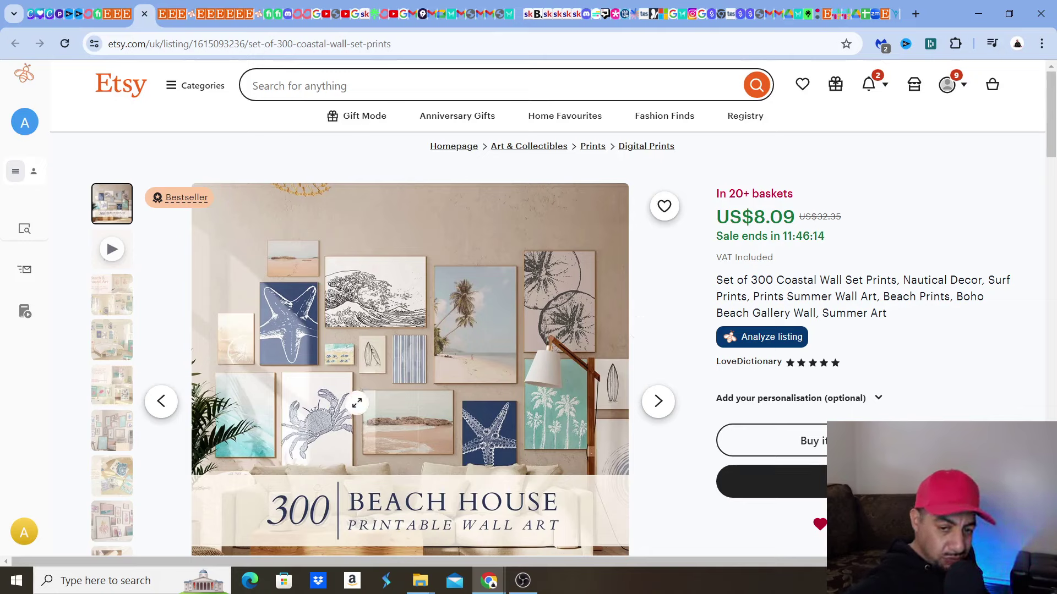
{"action": "left_click", "coordinate": [128, 334]}
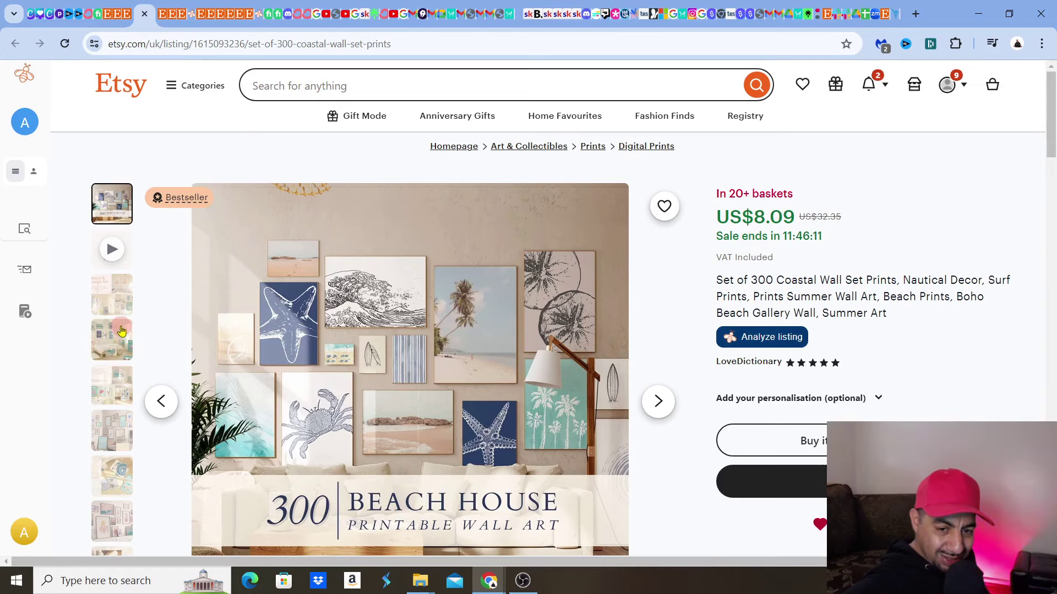
{"action": "left_click", "coordinate": [121, 330]}
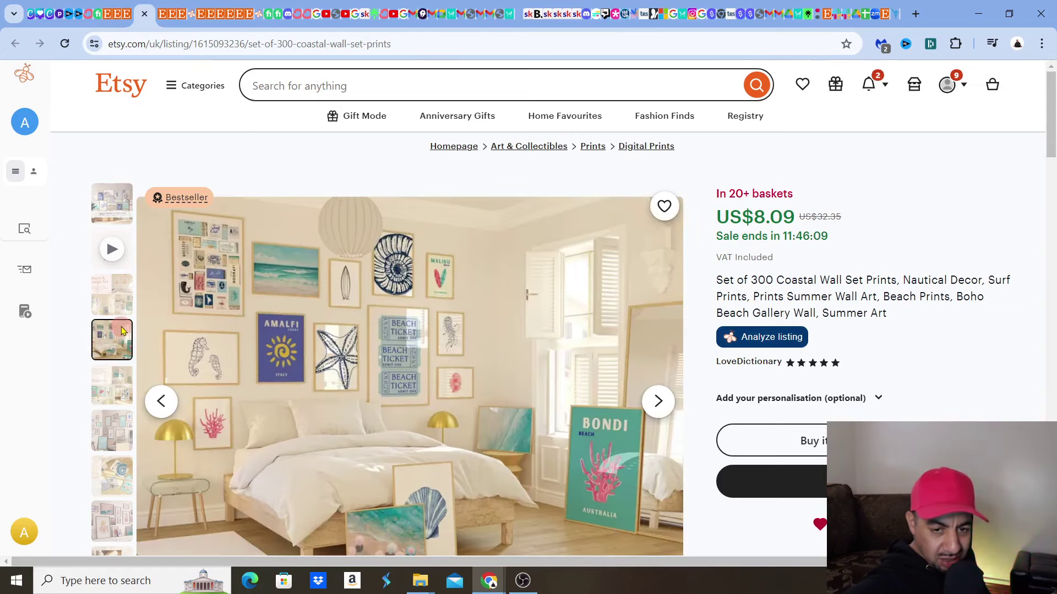
{"action": "left_click", "coordinate": [118, 297]}
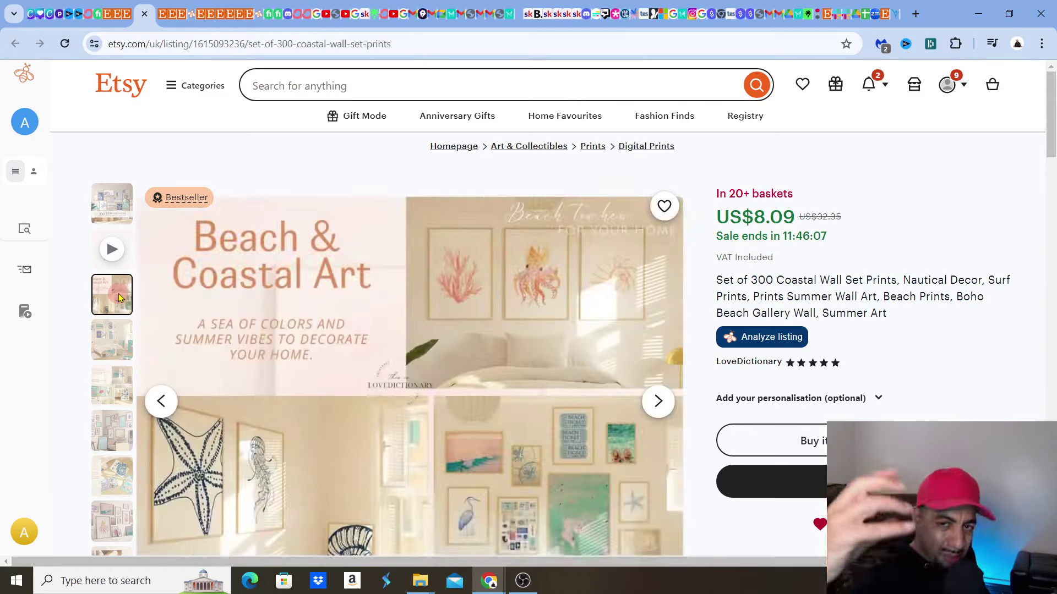